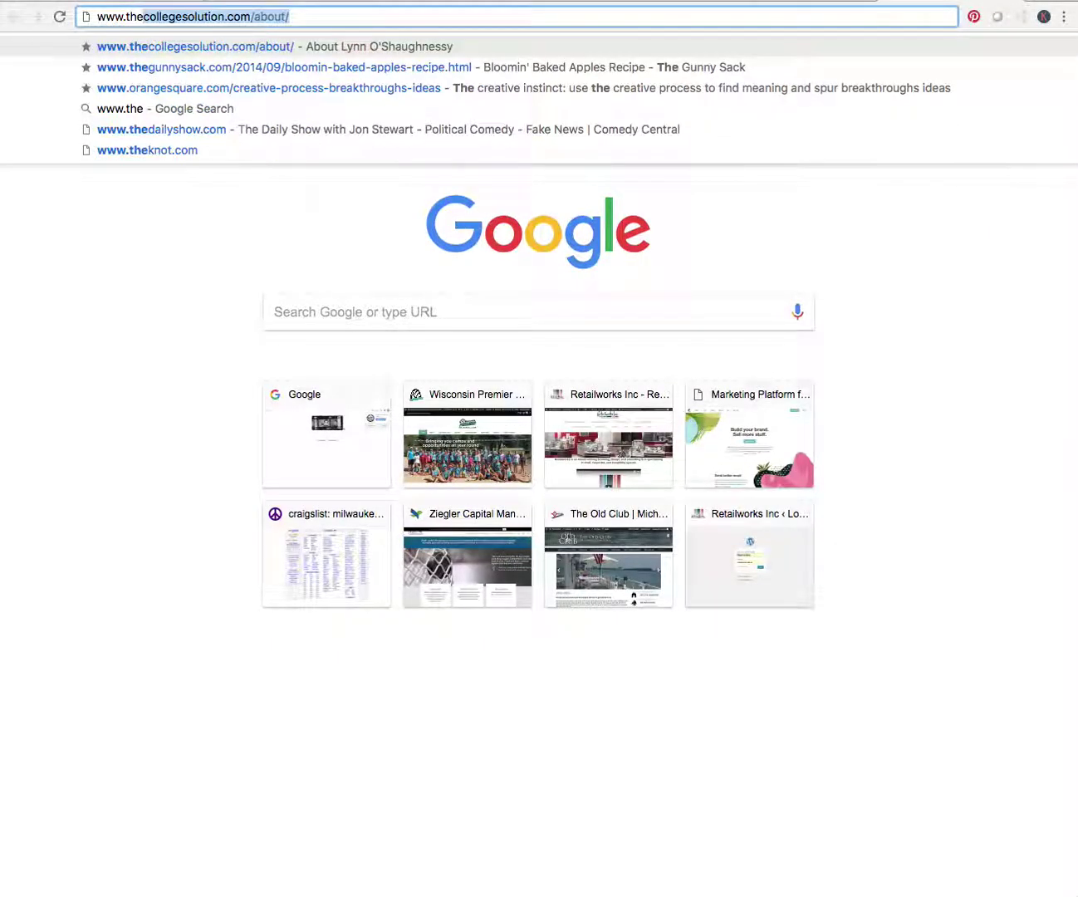
type("newmac")
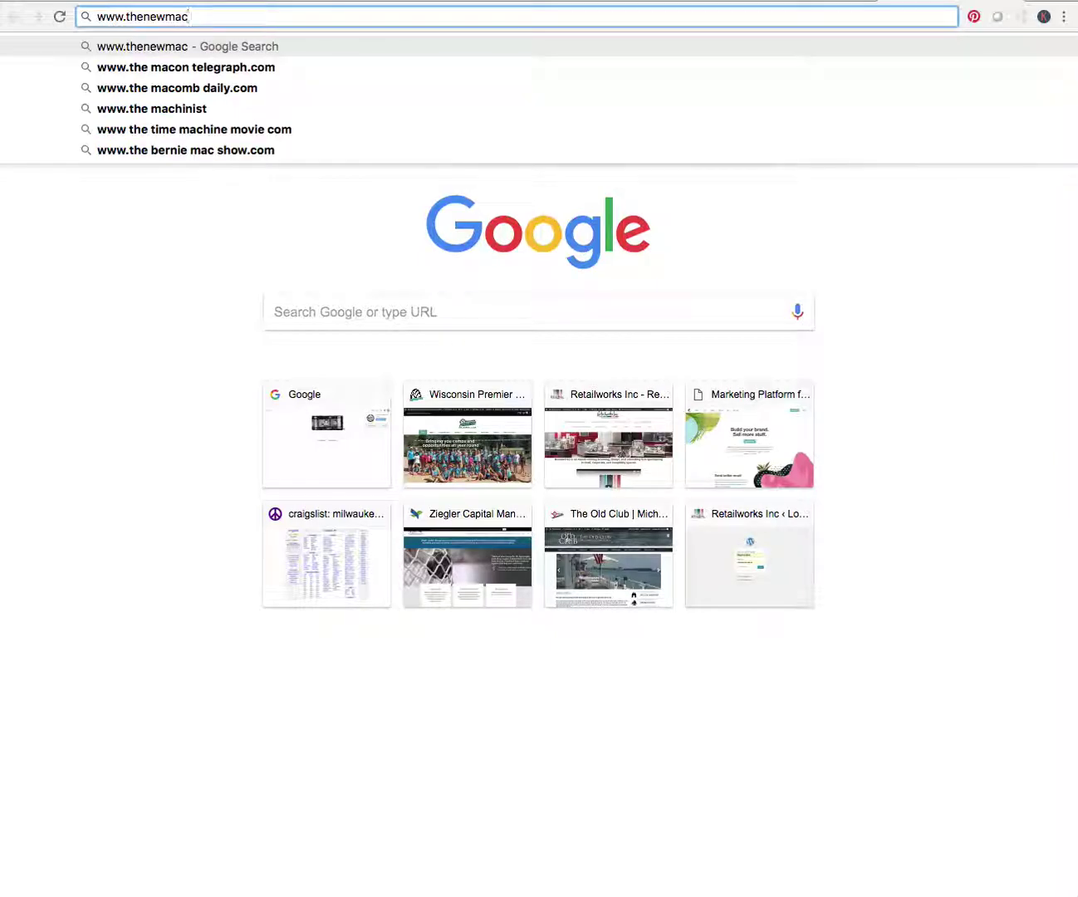
type(".org/w")
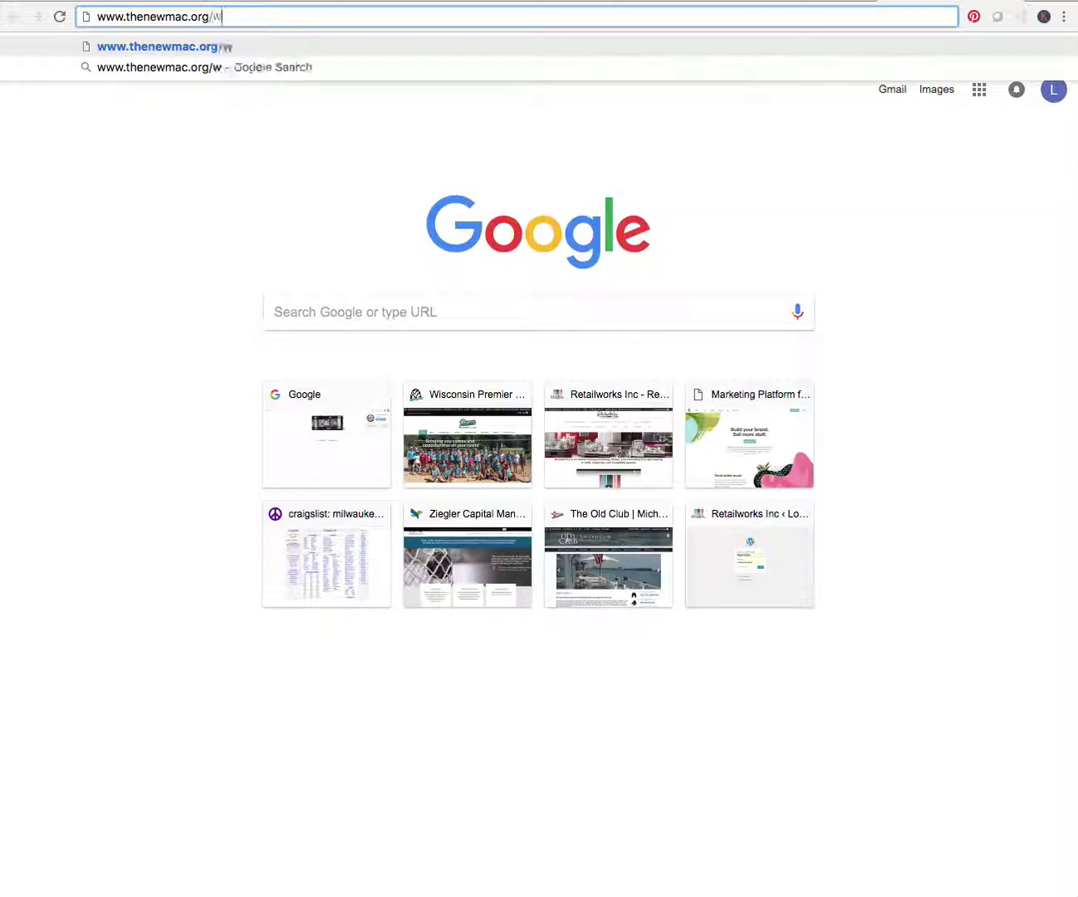
type("up")
Fix the mistyped thenewmac.org/wp-admin address and load the site's admin login page
key("BackSpace")
key("BackSpace")
type("p")
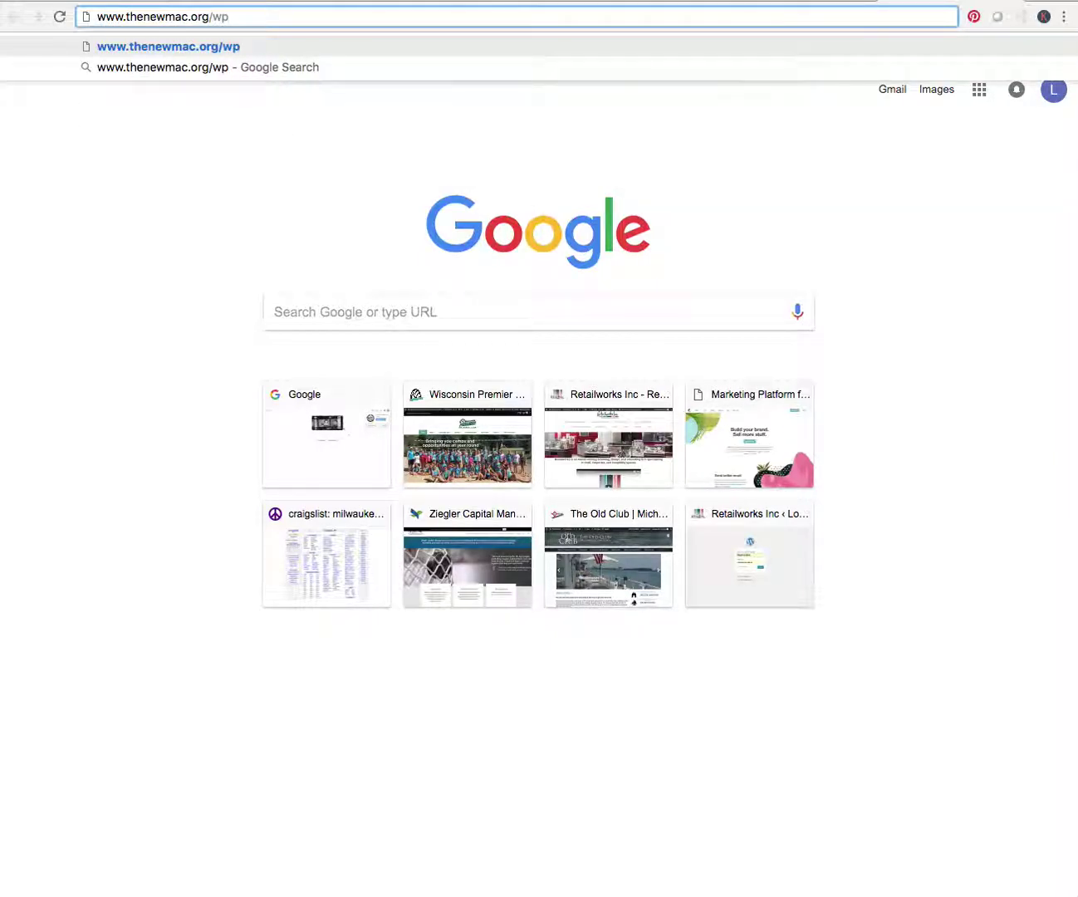
type("-admin")
key("Return")
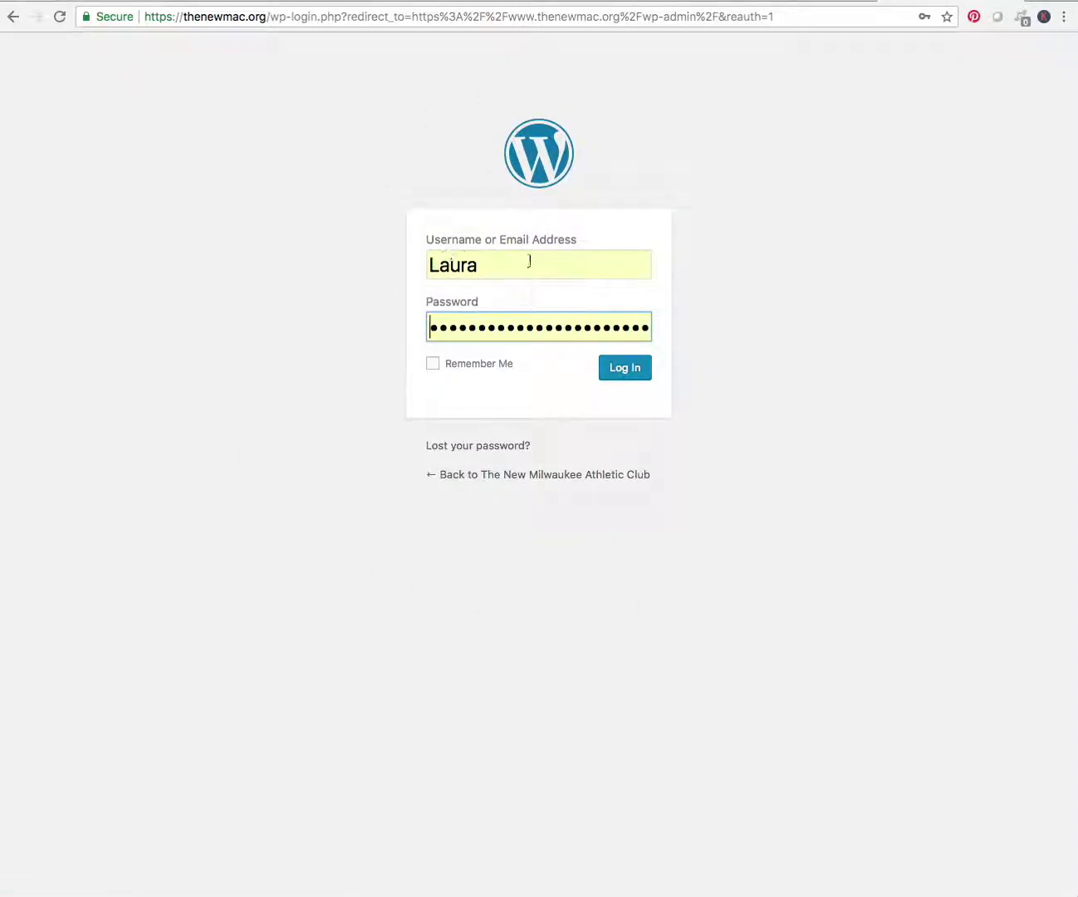
Retype the rejected password, tick Remember Me, and log in to the Dashboard
left_click(631, 372)
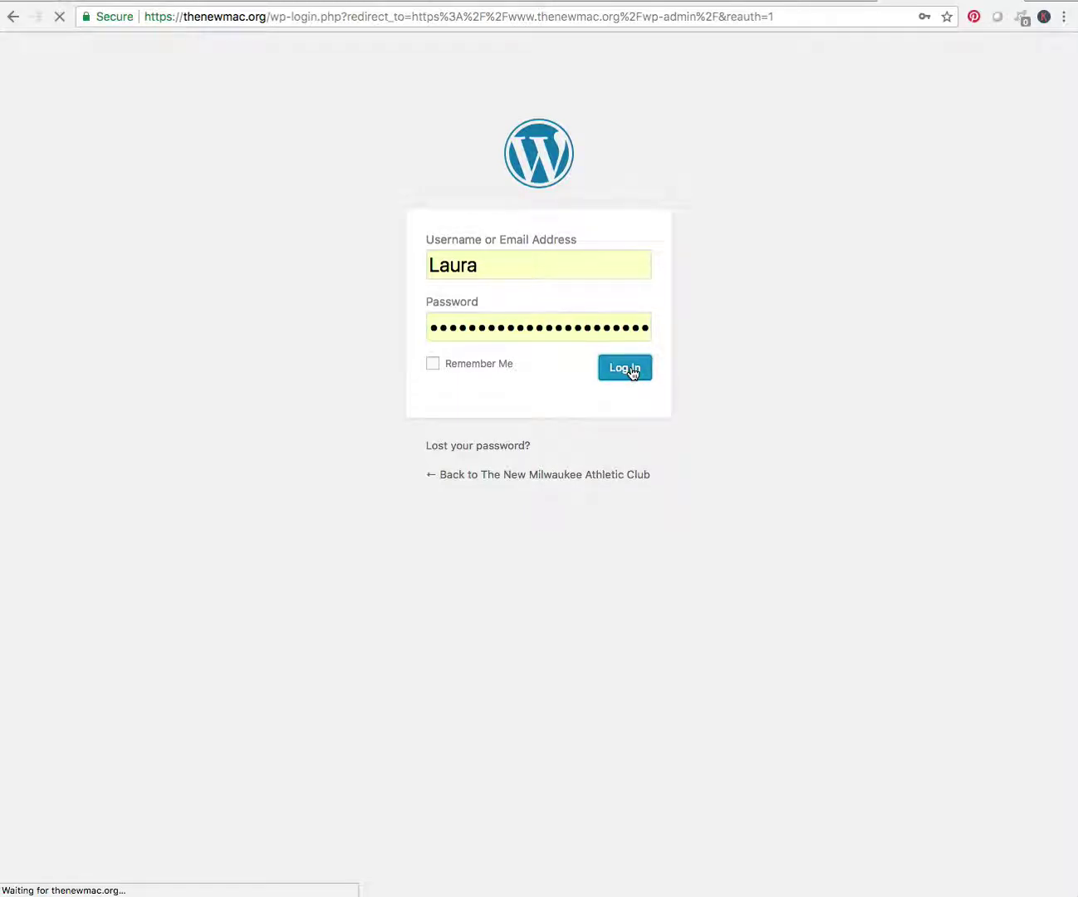
left_click(446, 408)
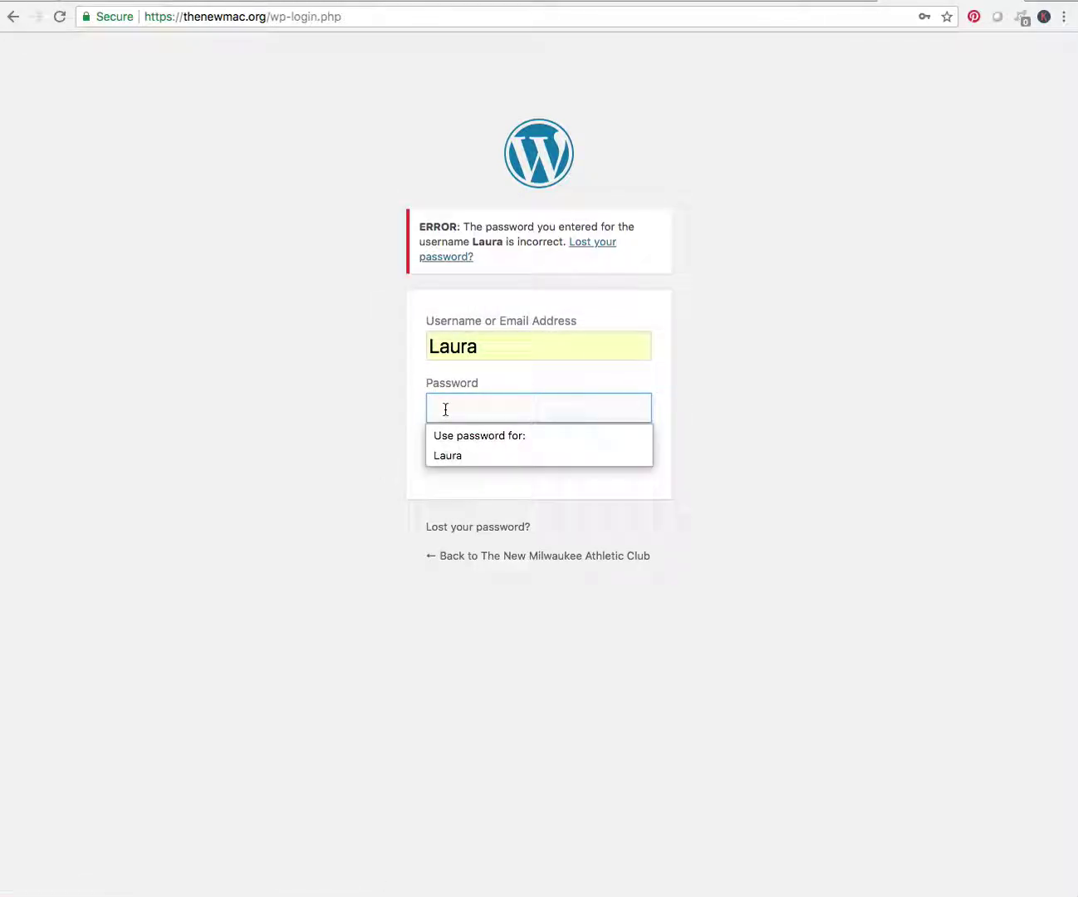
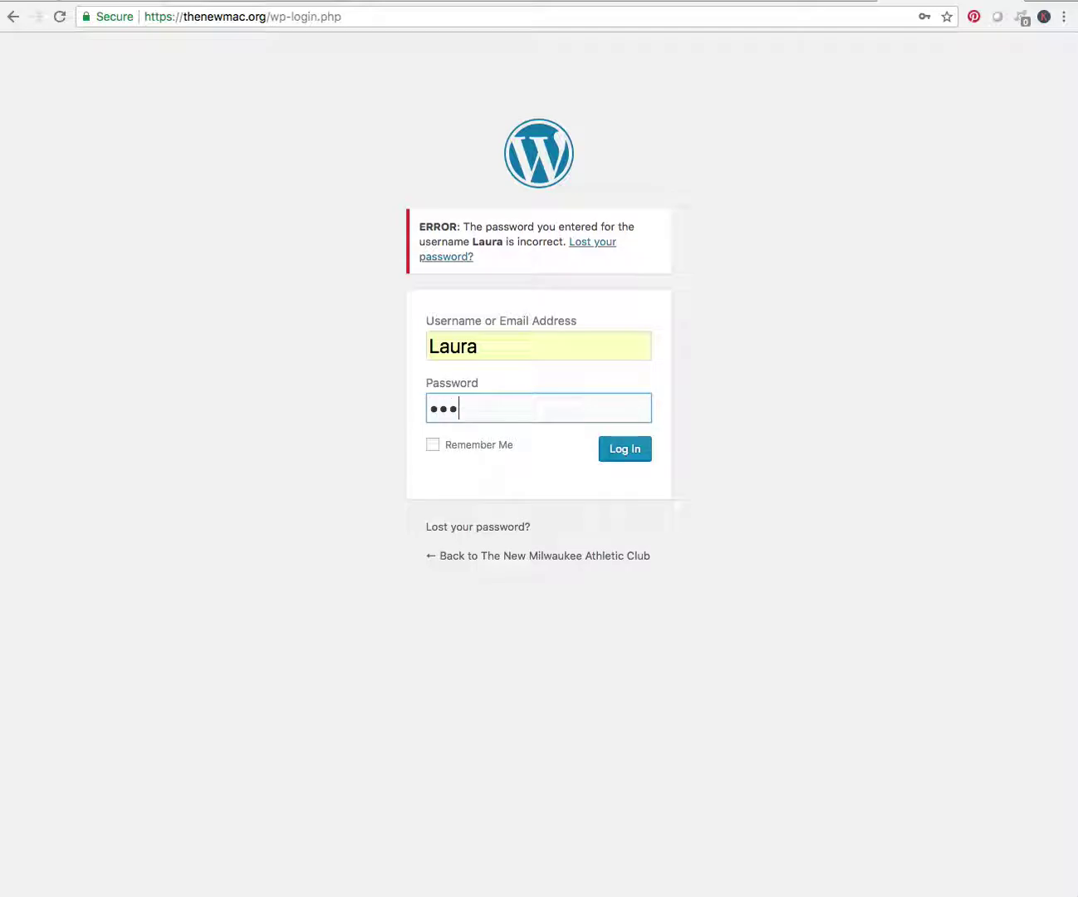
left_click(432, 444)
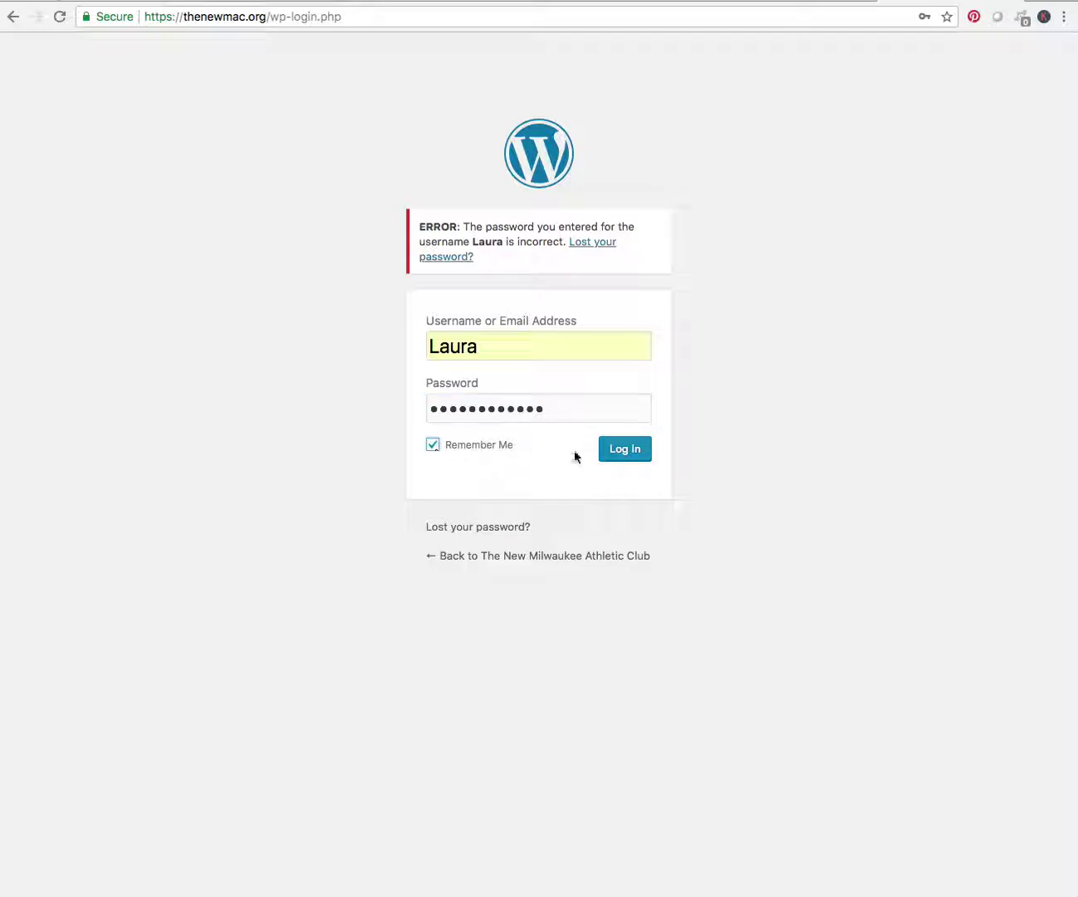
left_click(617, 450)
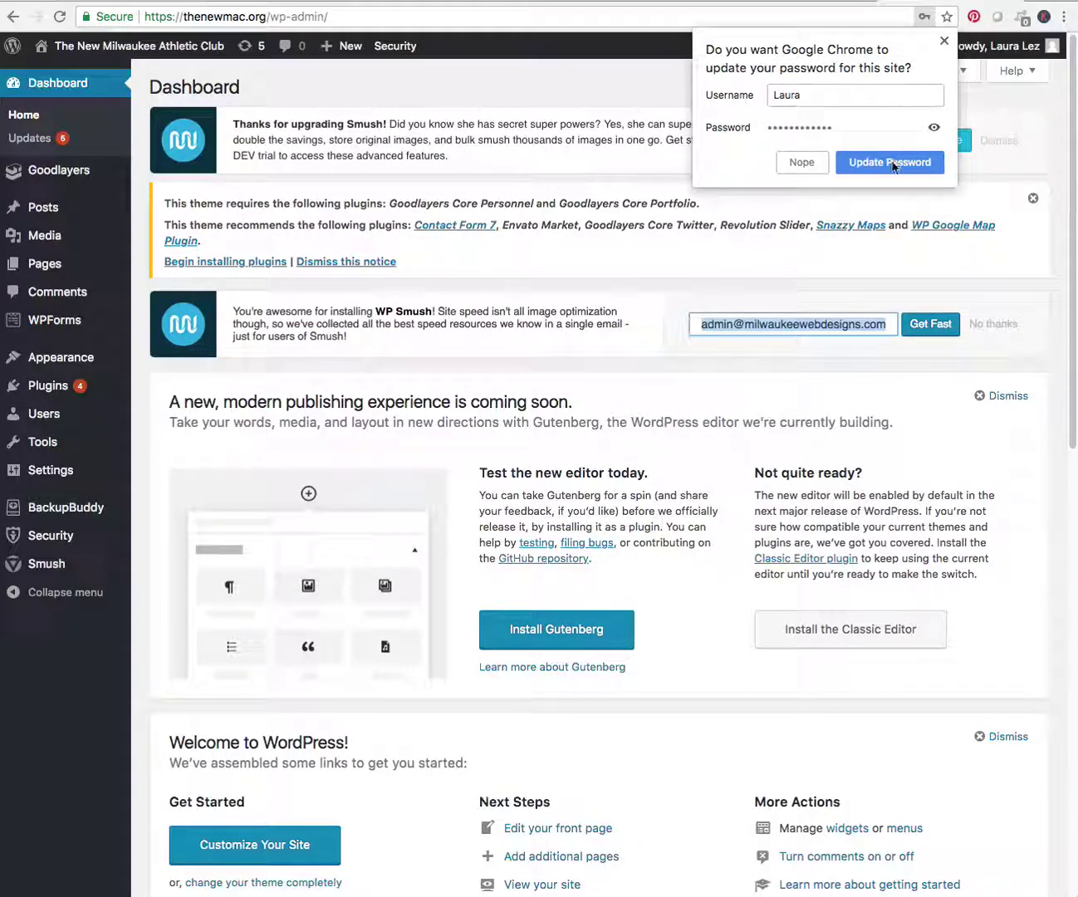
Save the updated password in Chrome and go to the admin Pages list
left_click(895, 164)
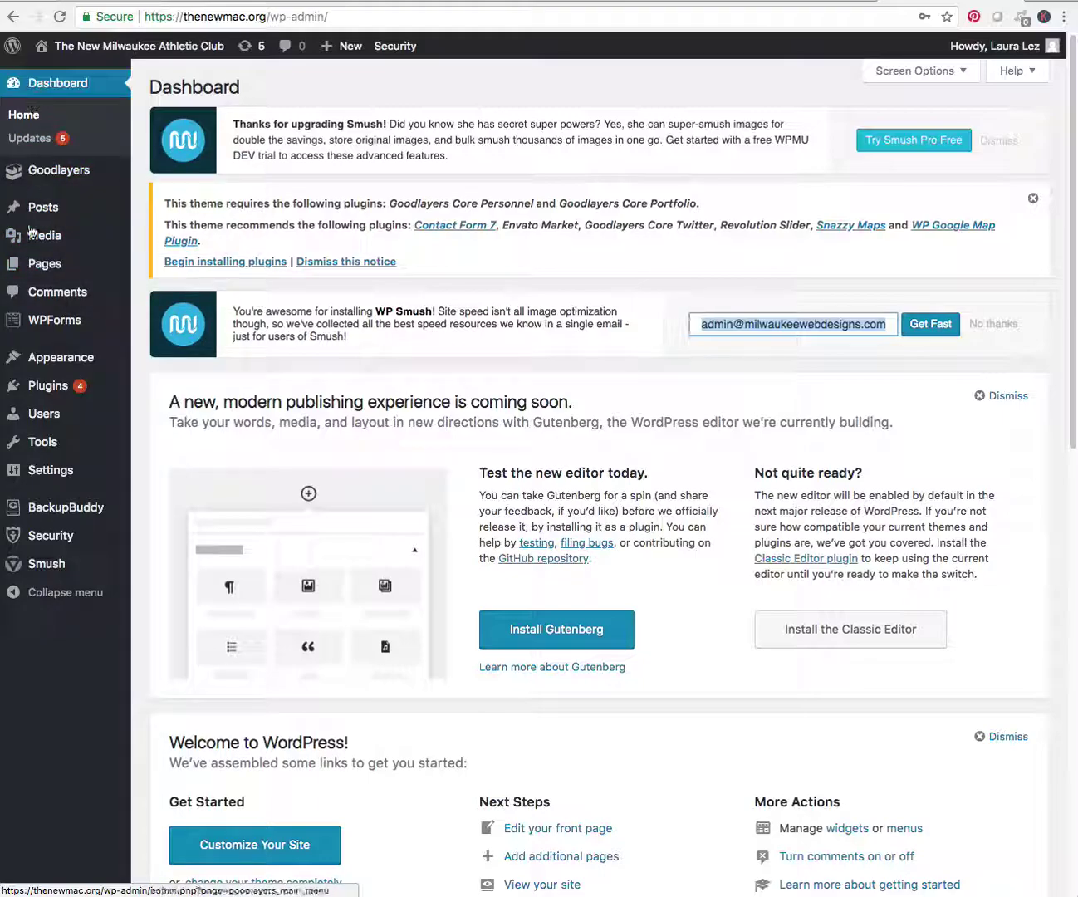
left_click(48, 272)
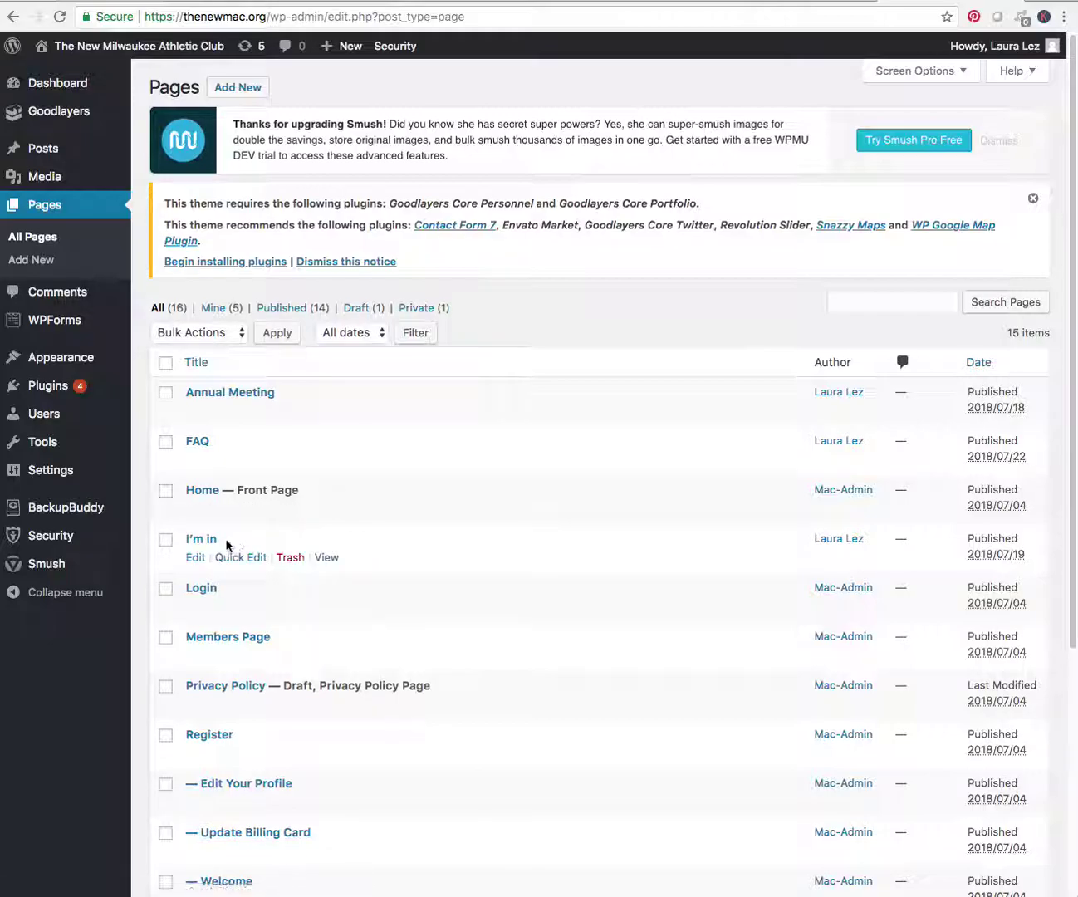
mouse_move(195, 558)
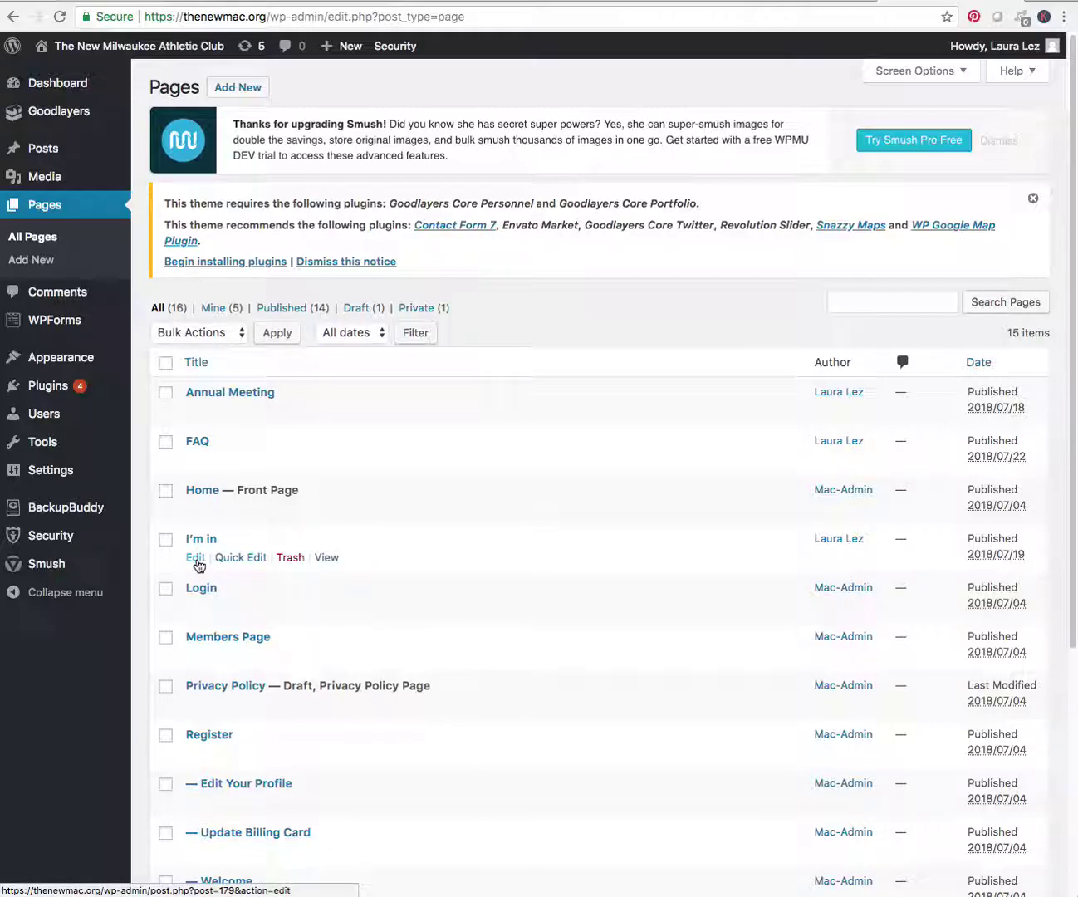
Edit the I'm in page and open the Columnize item with the Committed Legacy Members names
left_click(196, 560)
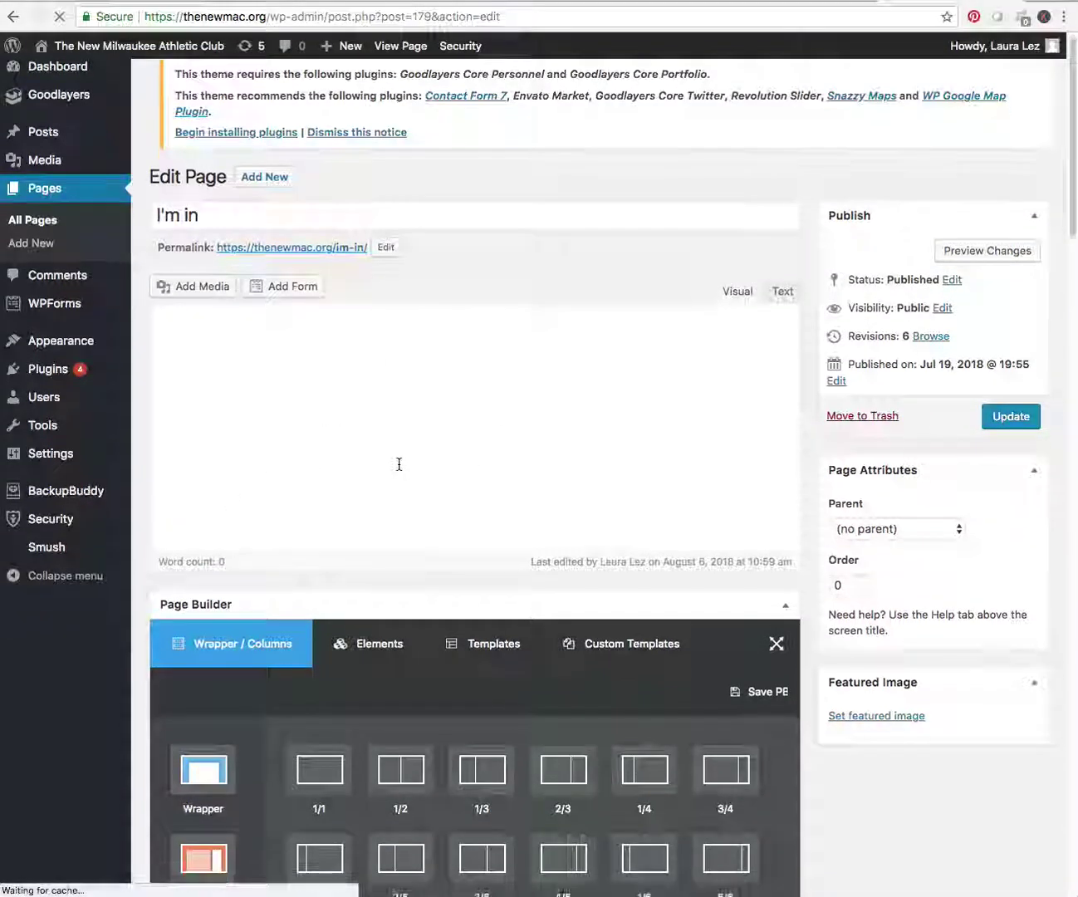
scroll(617, 334, "down", 5)
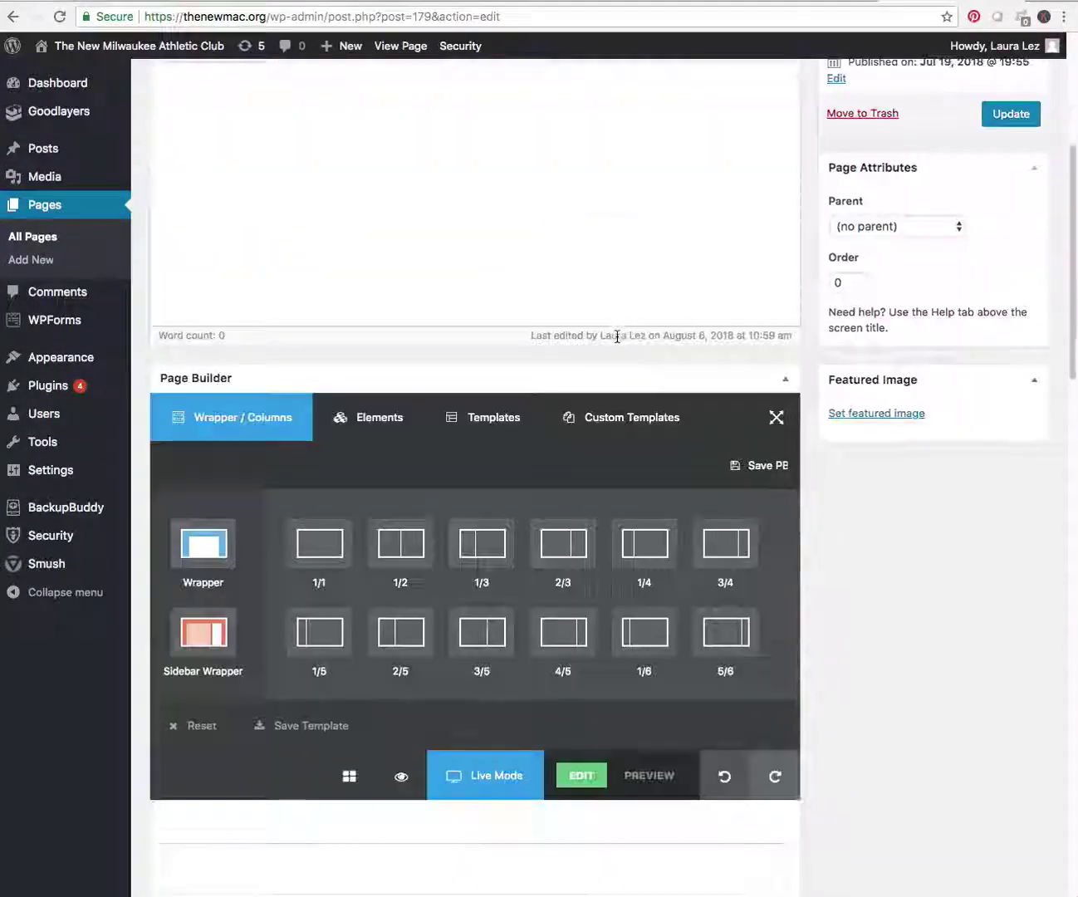
scroll(616, 334, "down", 5)
scroll(616, 333, "down", 2)
scroll(616, 333, "down", 3)
scroll(617, 341, "down", 2)
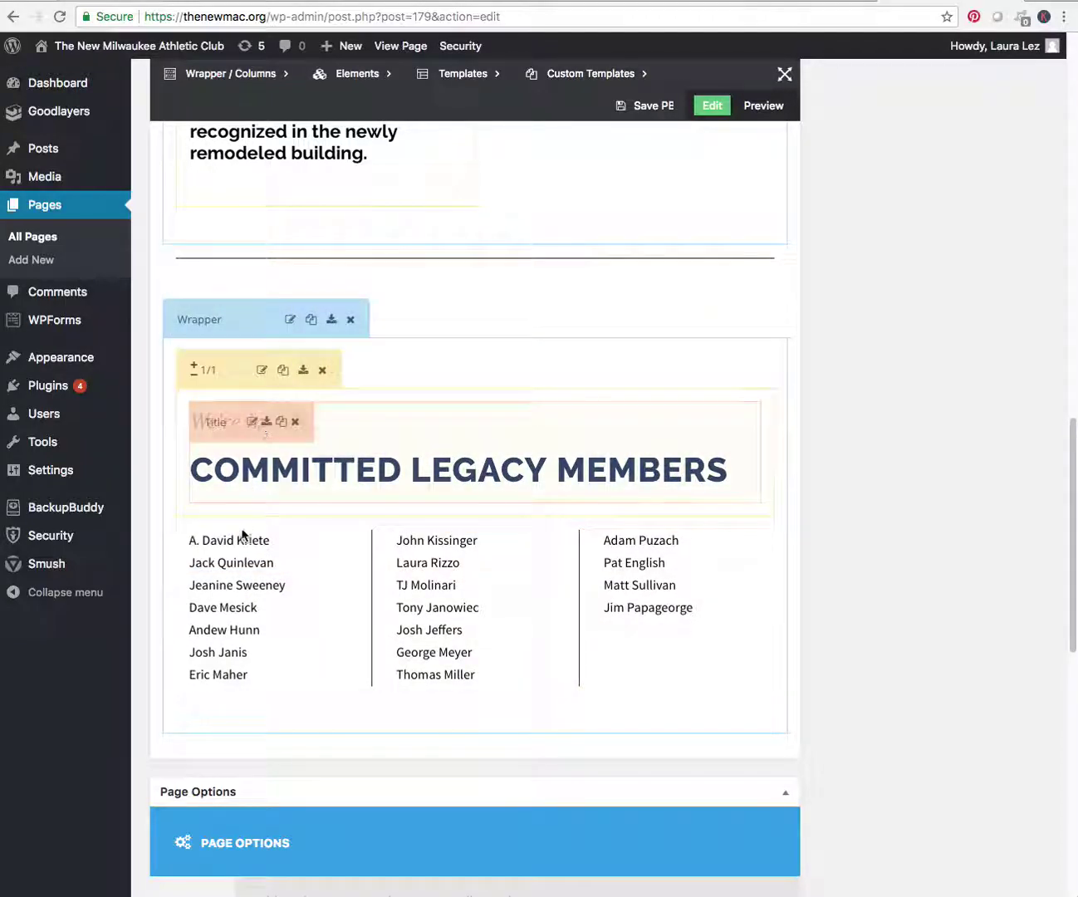
mouse_move(270, 553)
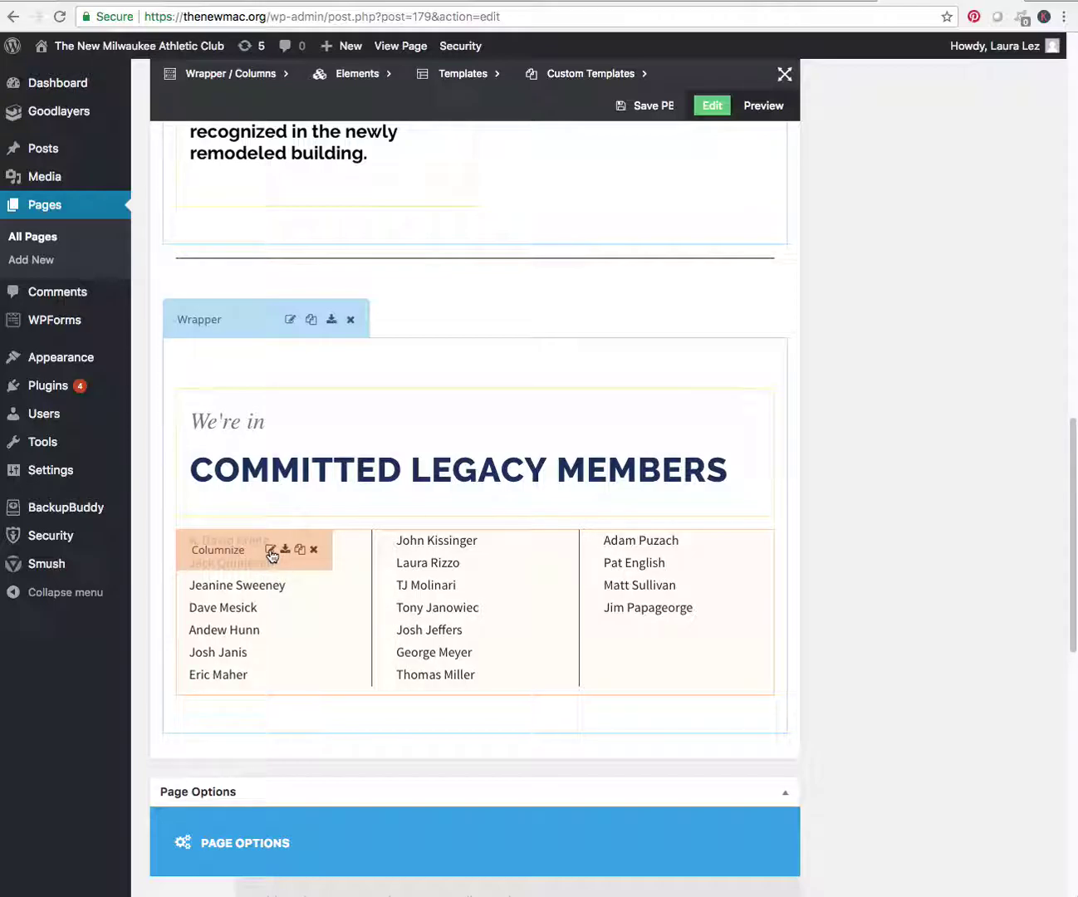
left_click(270, 552)
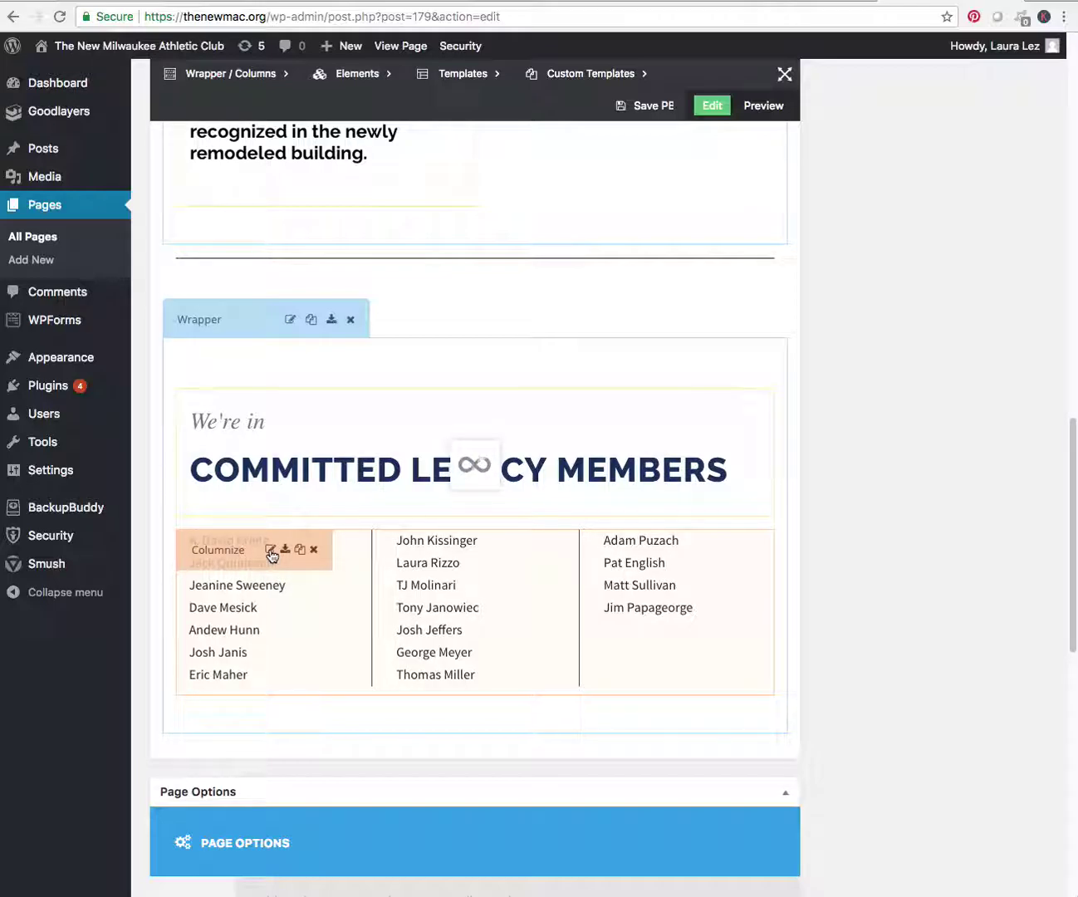
scroll(371, 625, "down", 3)
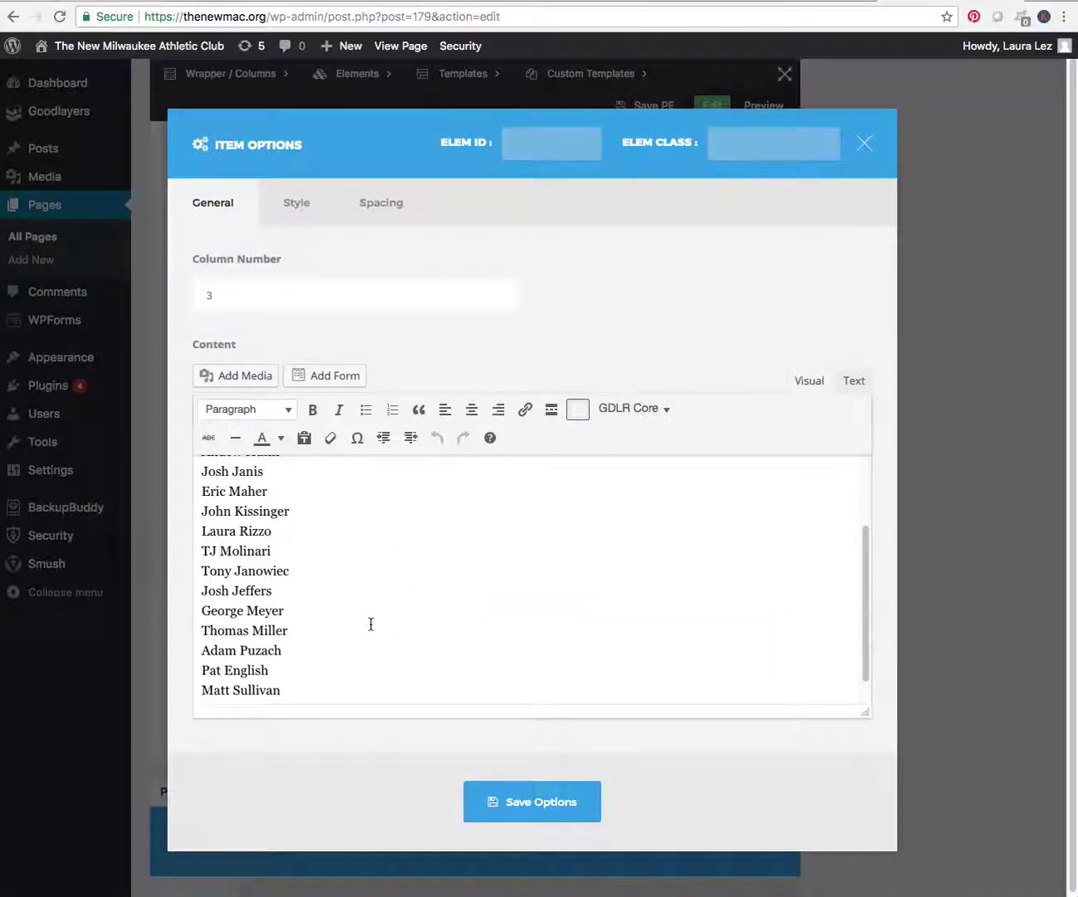
scroll(371, 625, "down", 1)
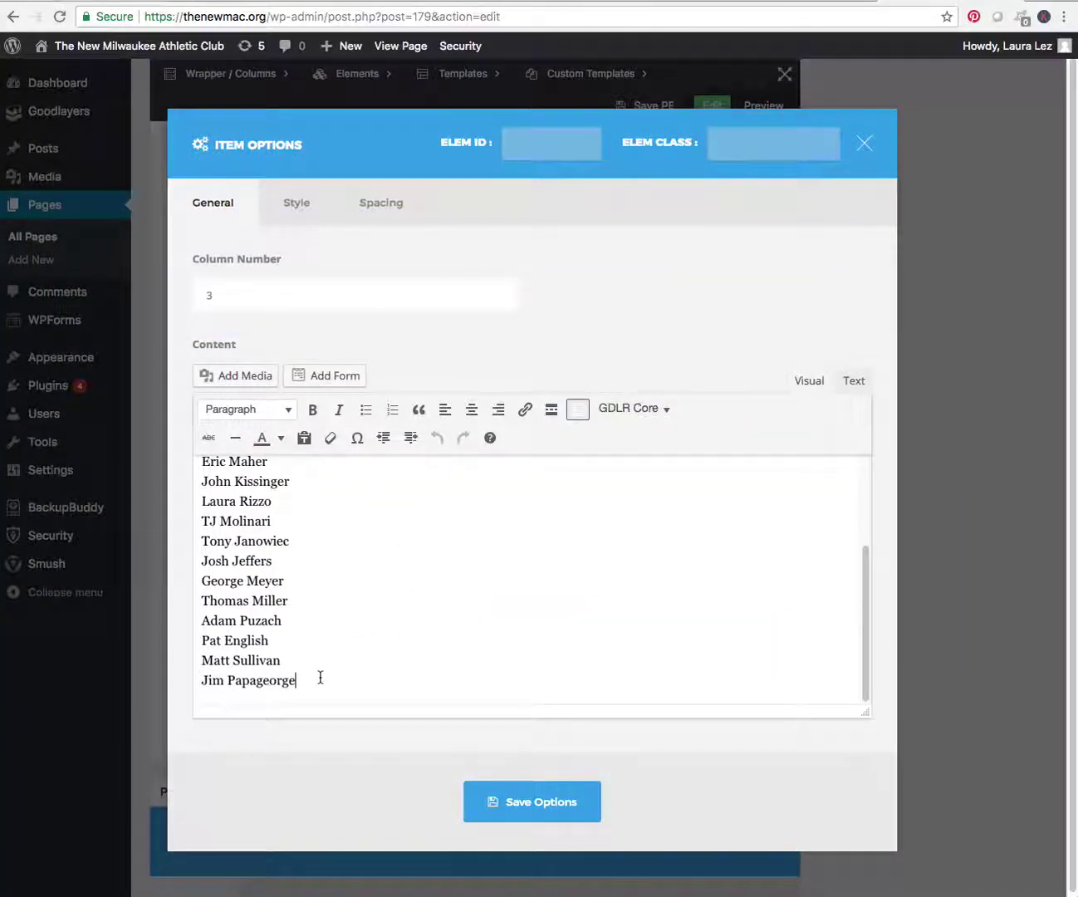
key("Return")
key("ctrl+v")
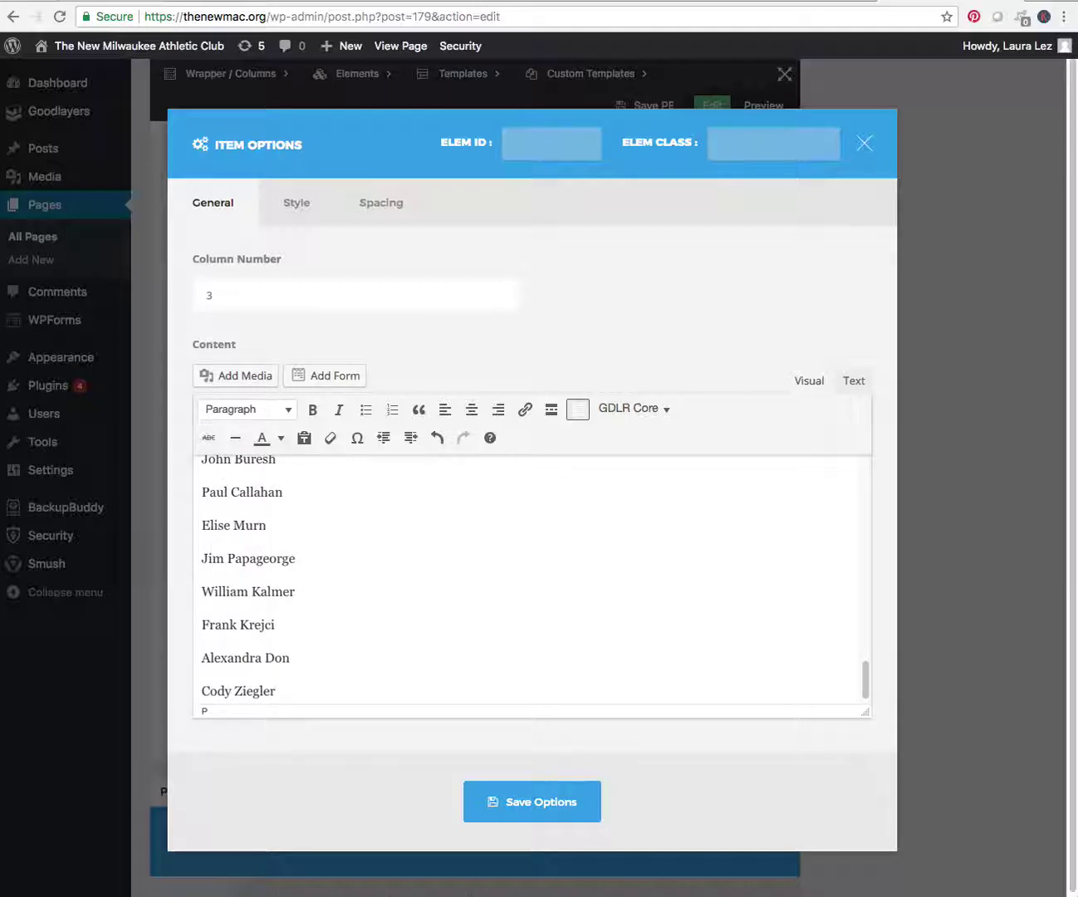
key("ctrl+z")
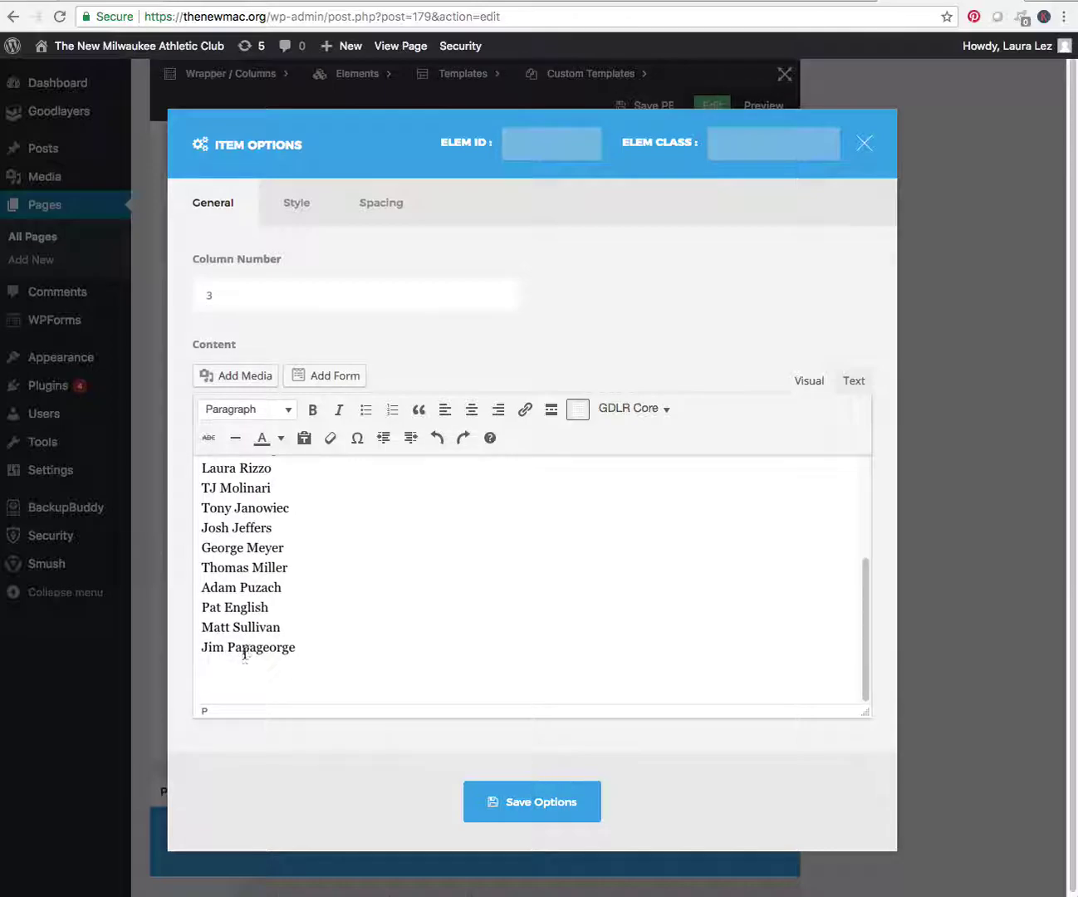
left_click(302, 650)
key("Return")
key("ctrl+v")
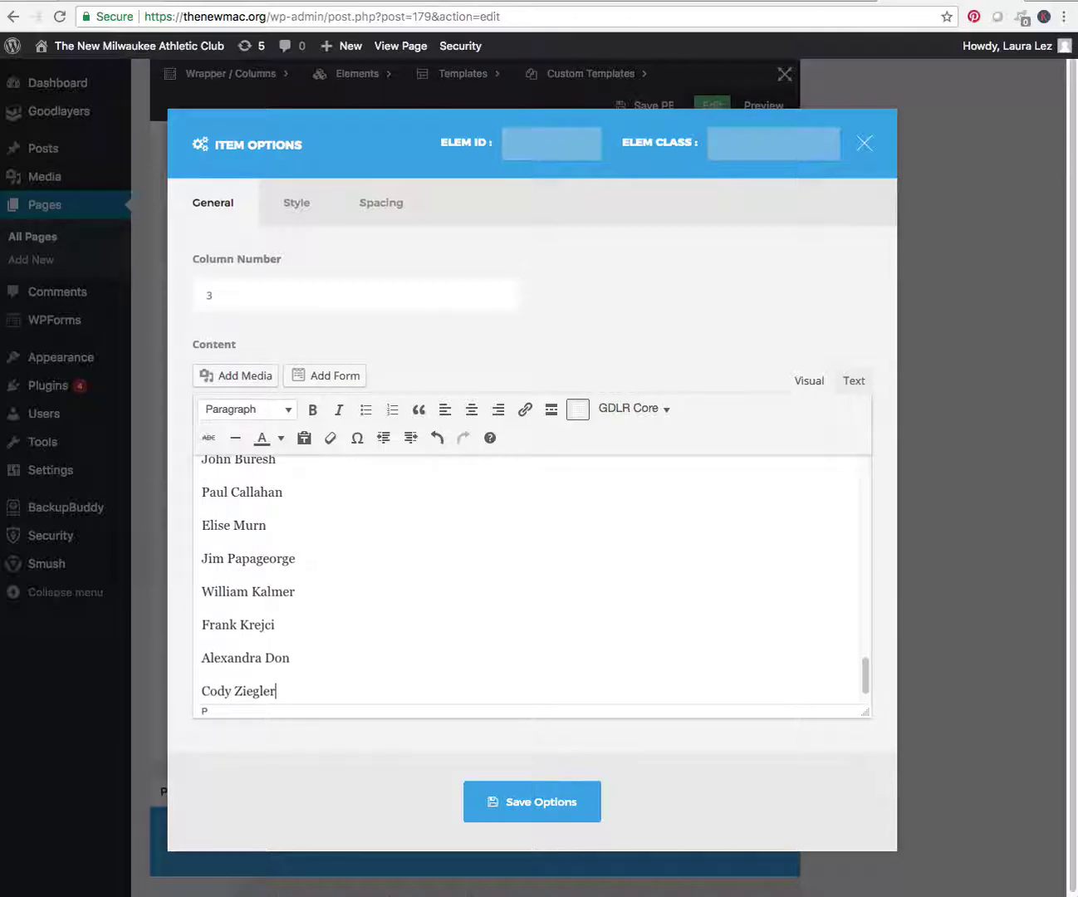
scroll(278, 636, "up", 10)
scroll(268, 635, "up", 5)
scroll(267, 634, "down", 10)
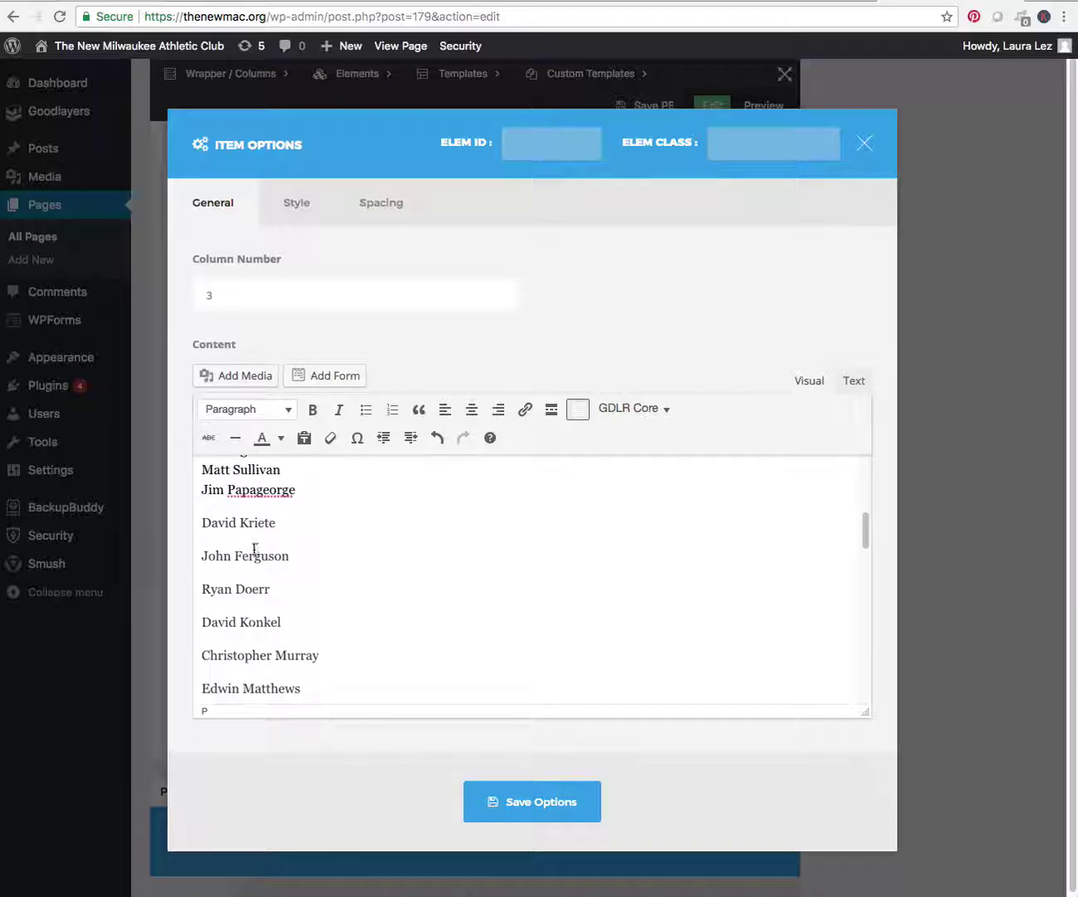
left_click(200, 523)
key("BackSpace")
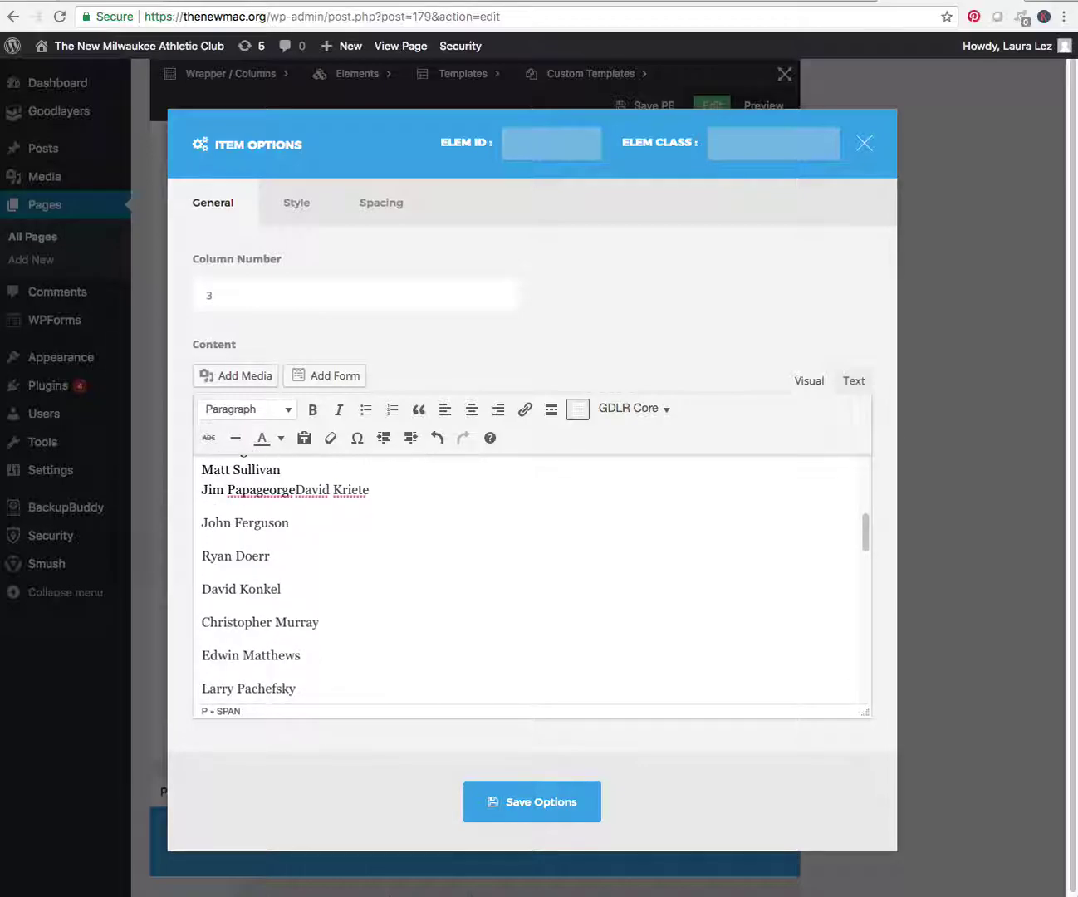
left_click_drag(369, 490, 300, 492)
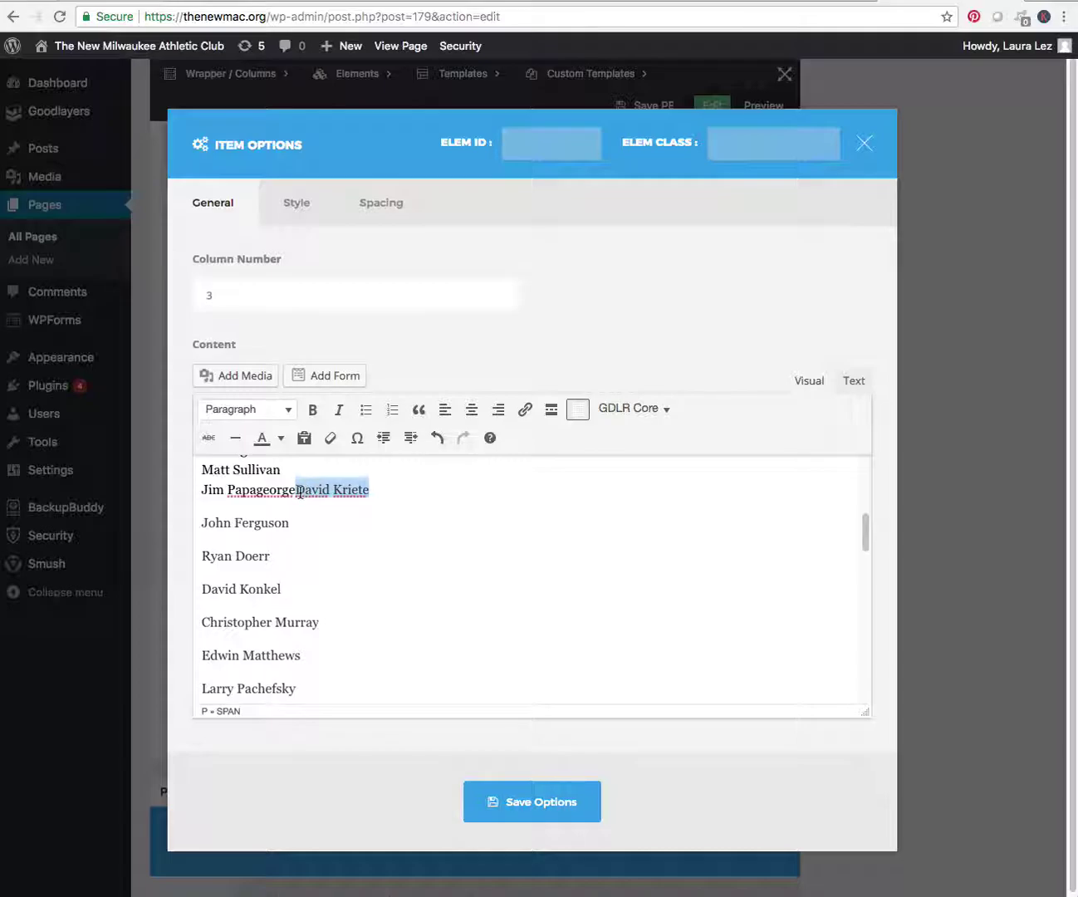
key("BackSpace")
left_click_drag(307, 491, 128, 491)
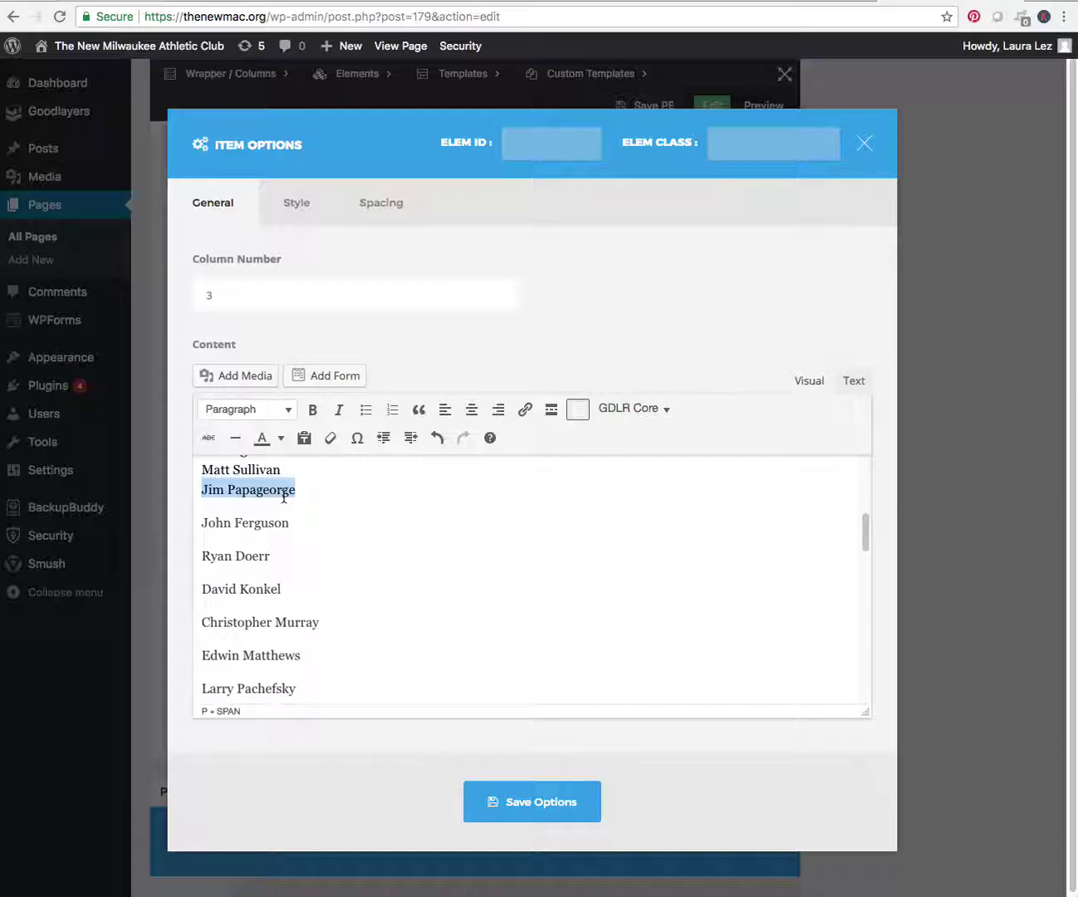
key("BackSpace")
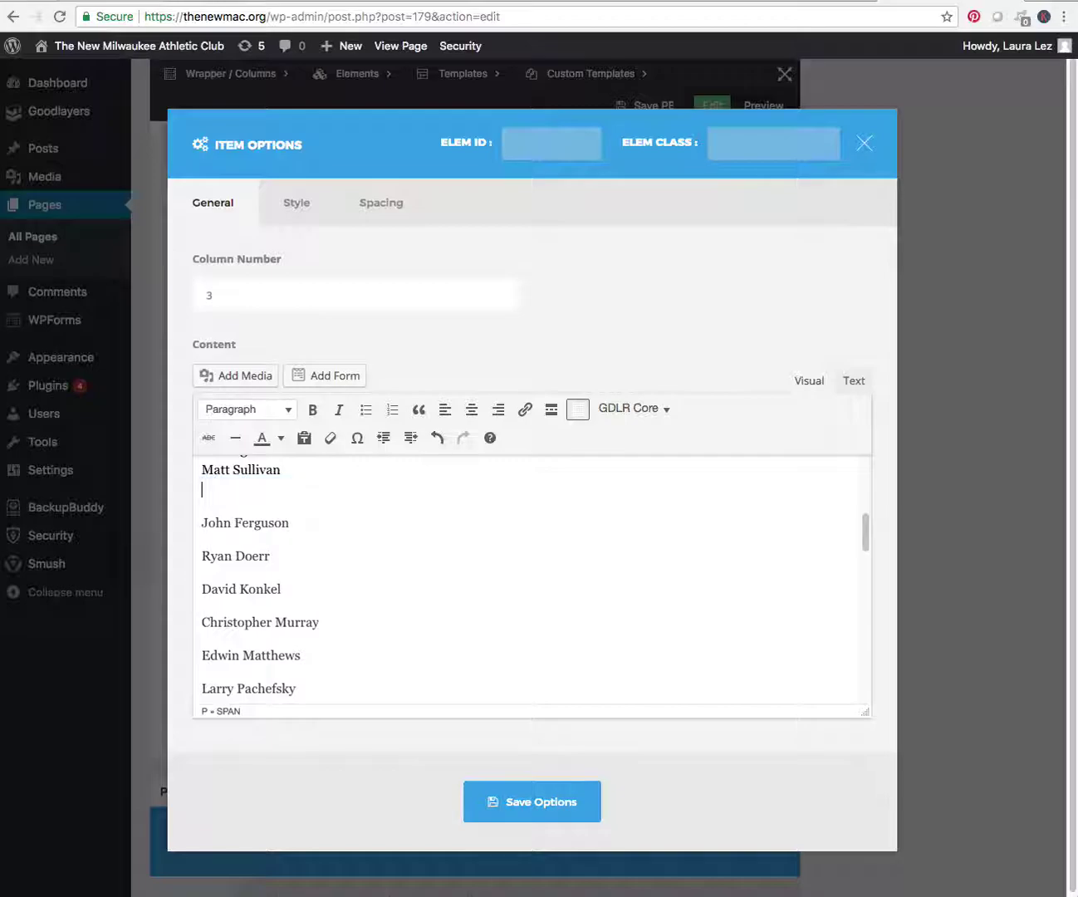
key("BackSpace")
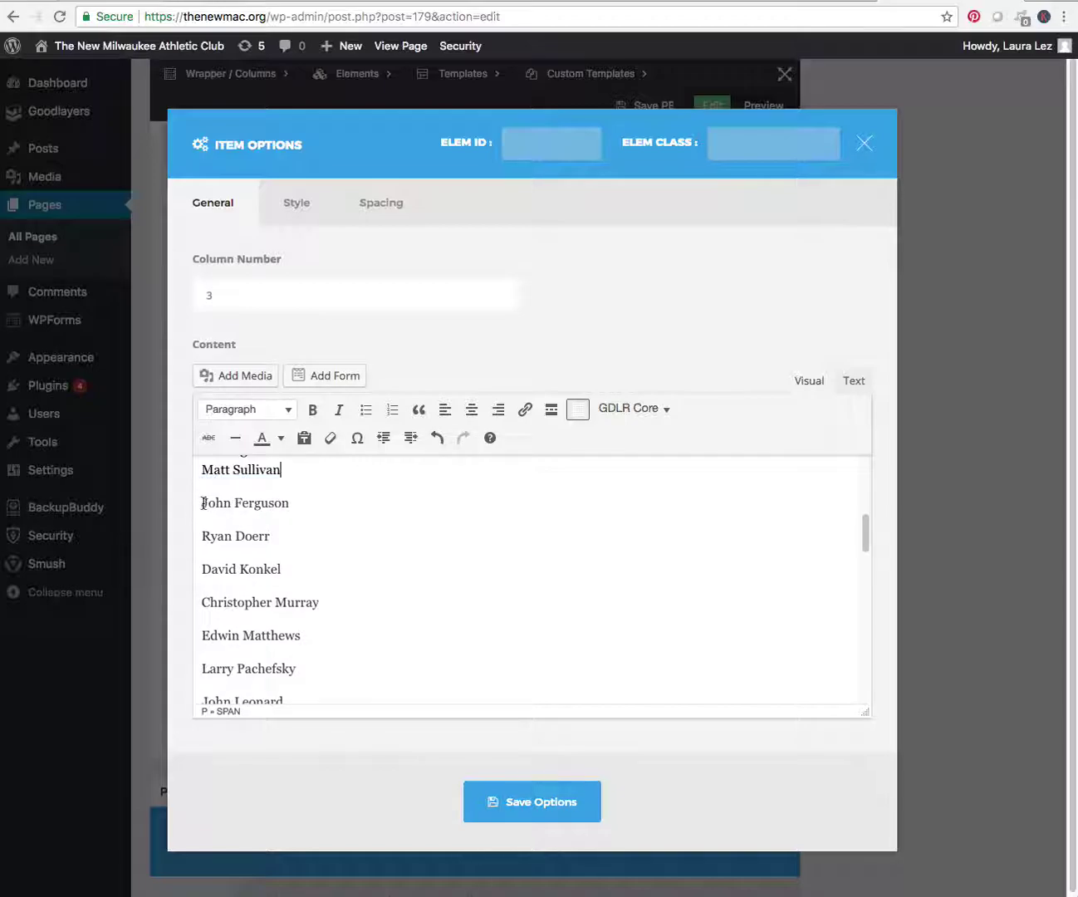
key("Delete")
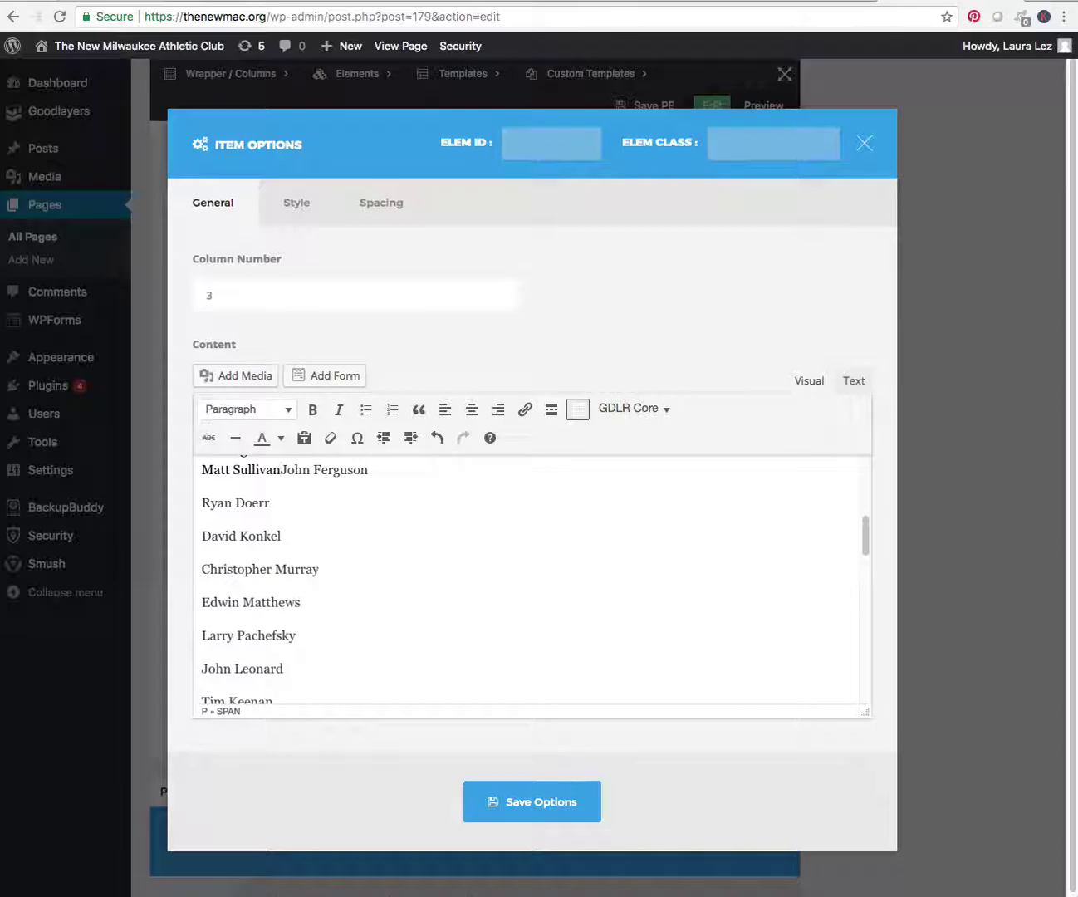
key("shift+Return")
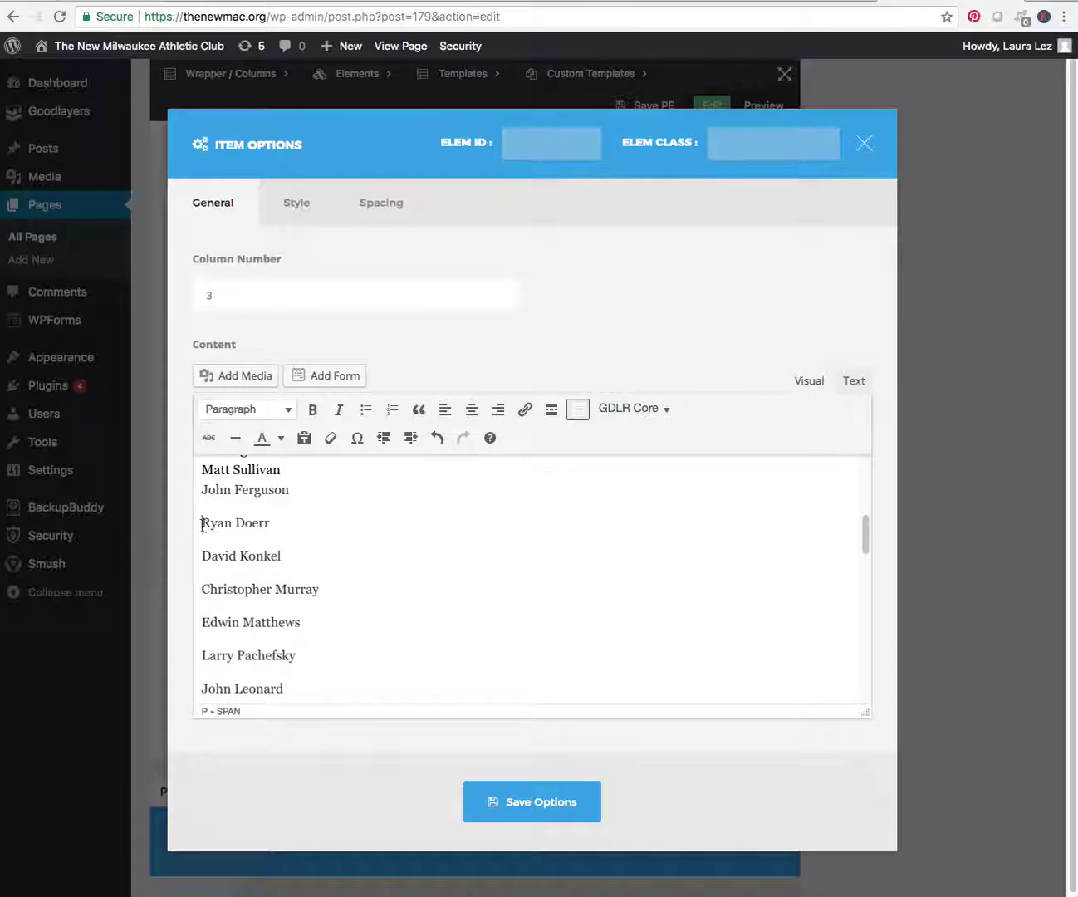
key("BackSpace")
key("shift+Return")
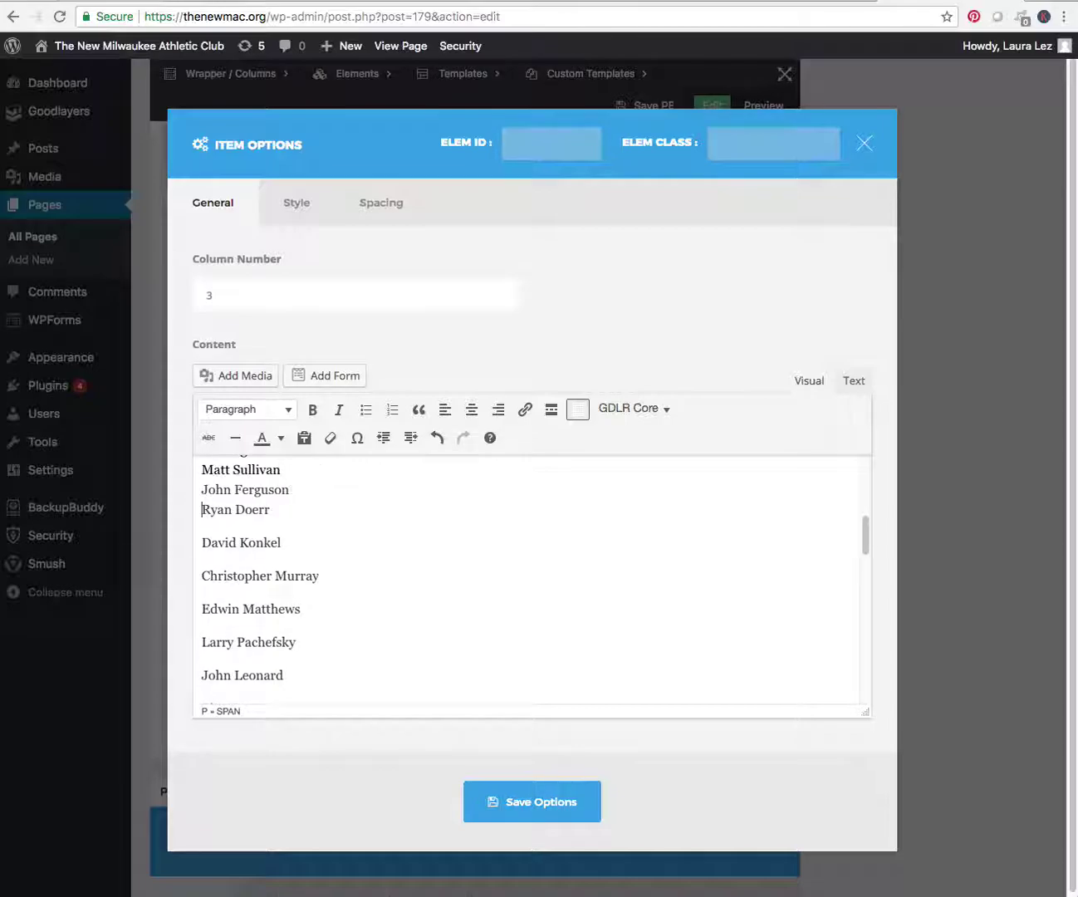
left_click(201, 542)
key("BackSpace")
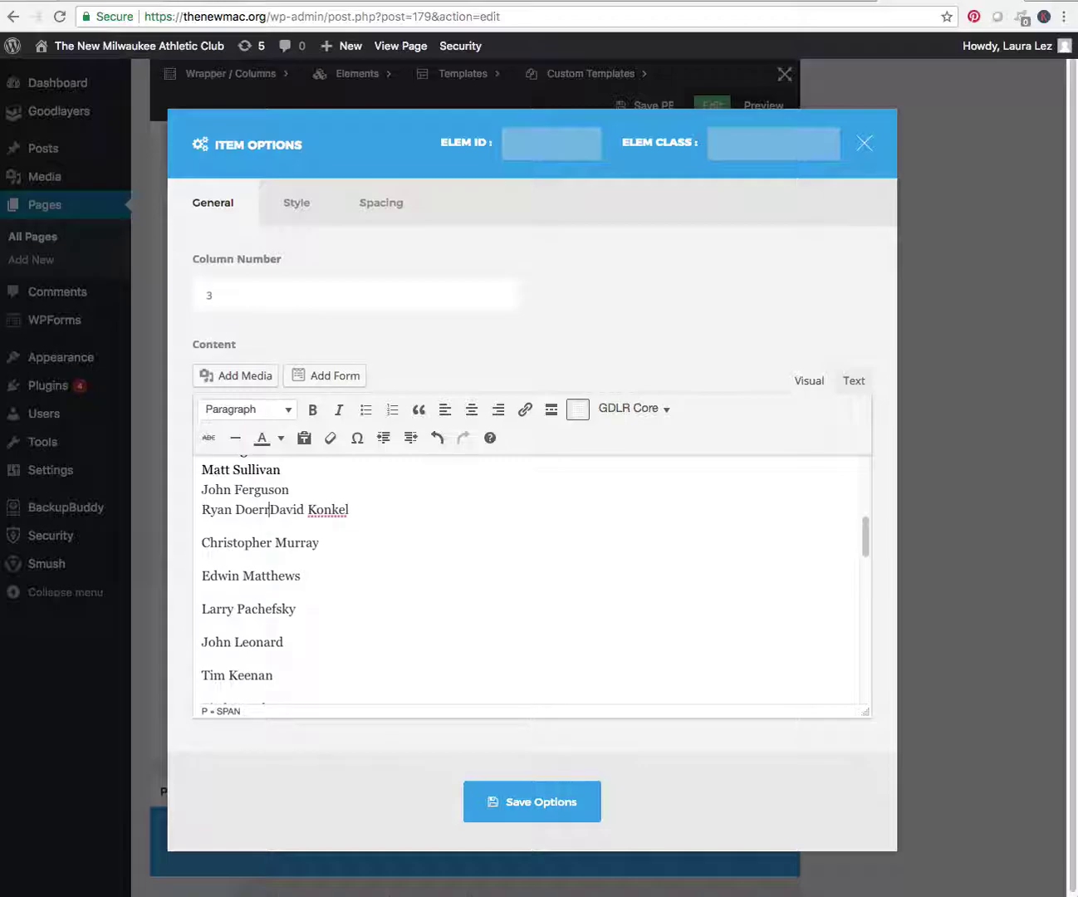
key("shift+Return")
key("BackSpace")
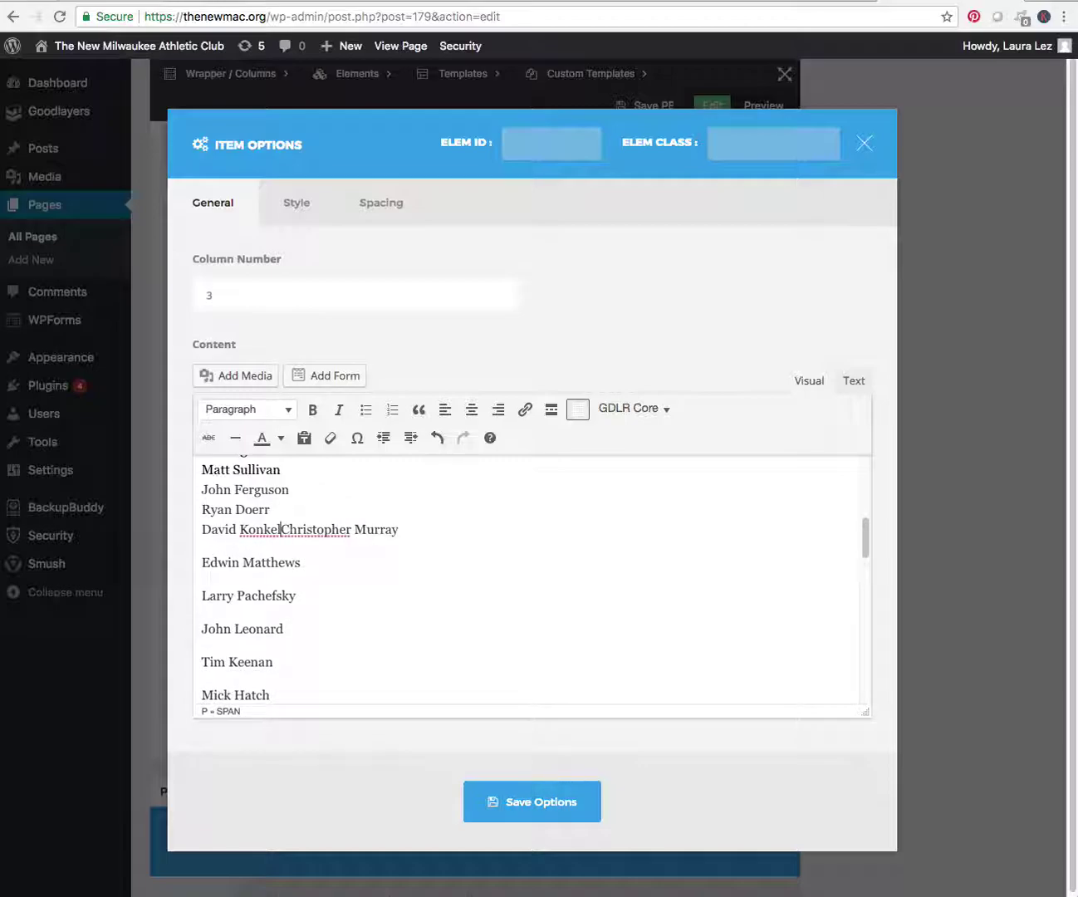
key("shift+Return")
left_click(205, 584)
key("BackSpace")
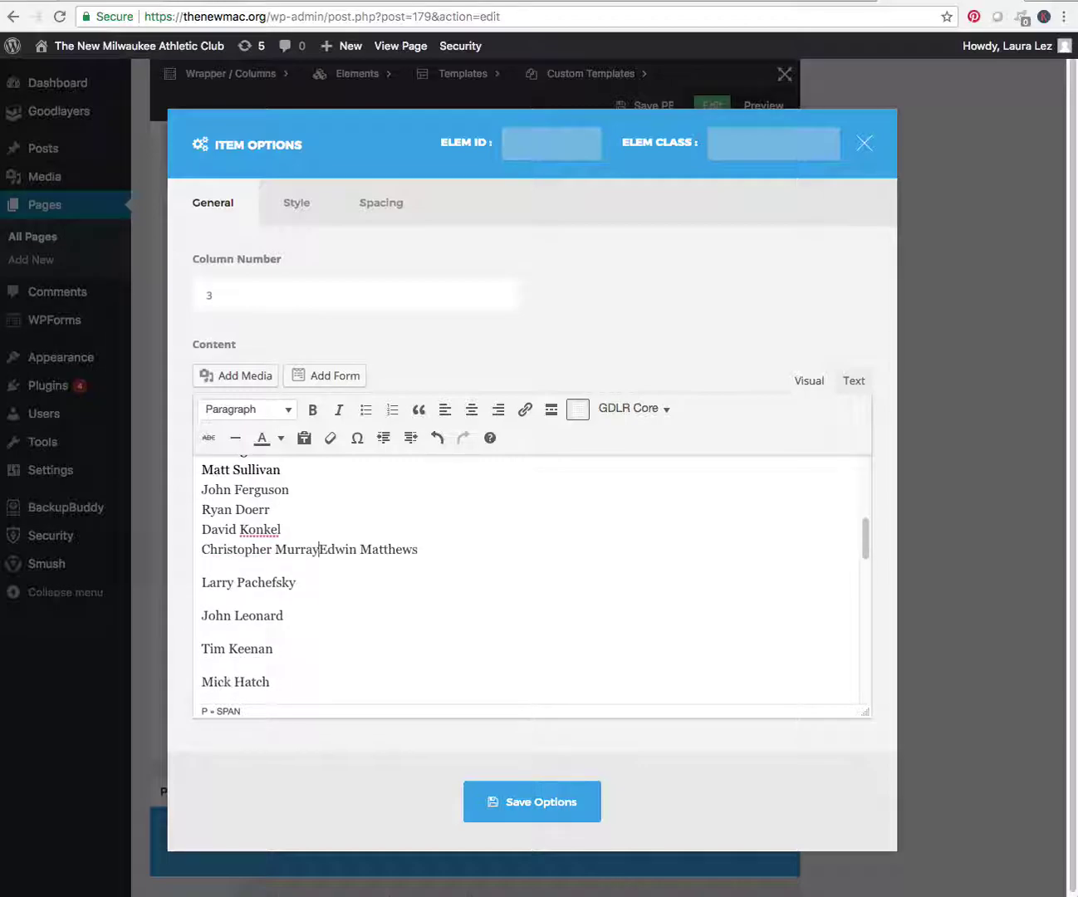
key("shift+Return")
left_click(204, 599)
key("BackSpace")
key("shift+Return")
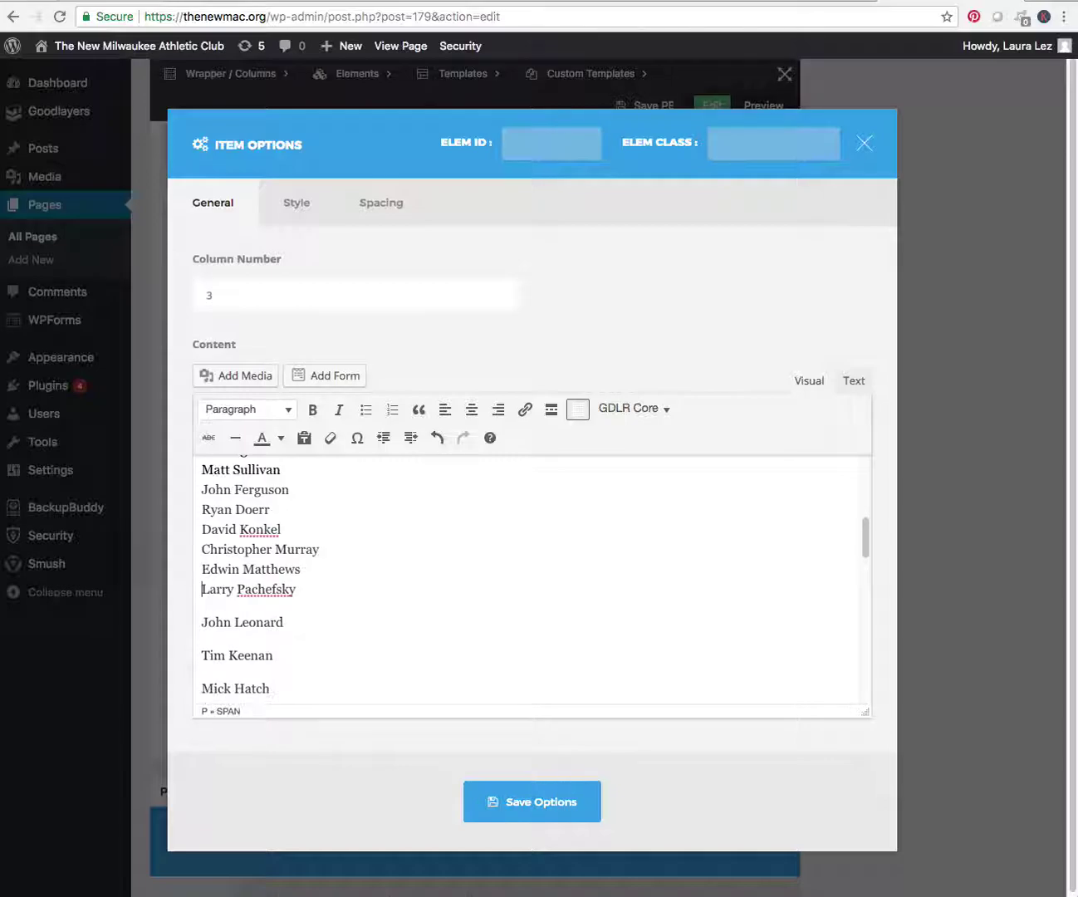
left_click(203, 623)
key("BackSpace")
key("shift+Return")
scroll(213, 605, "down", 1)
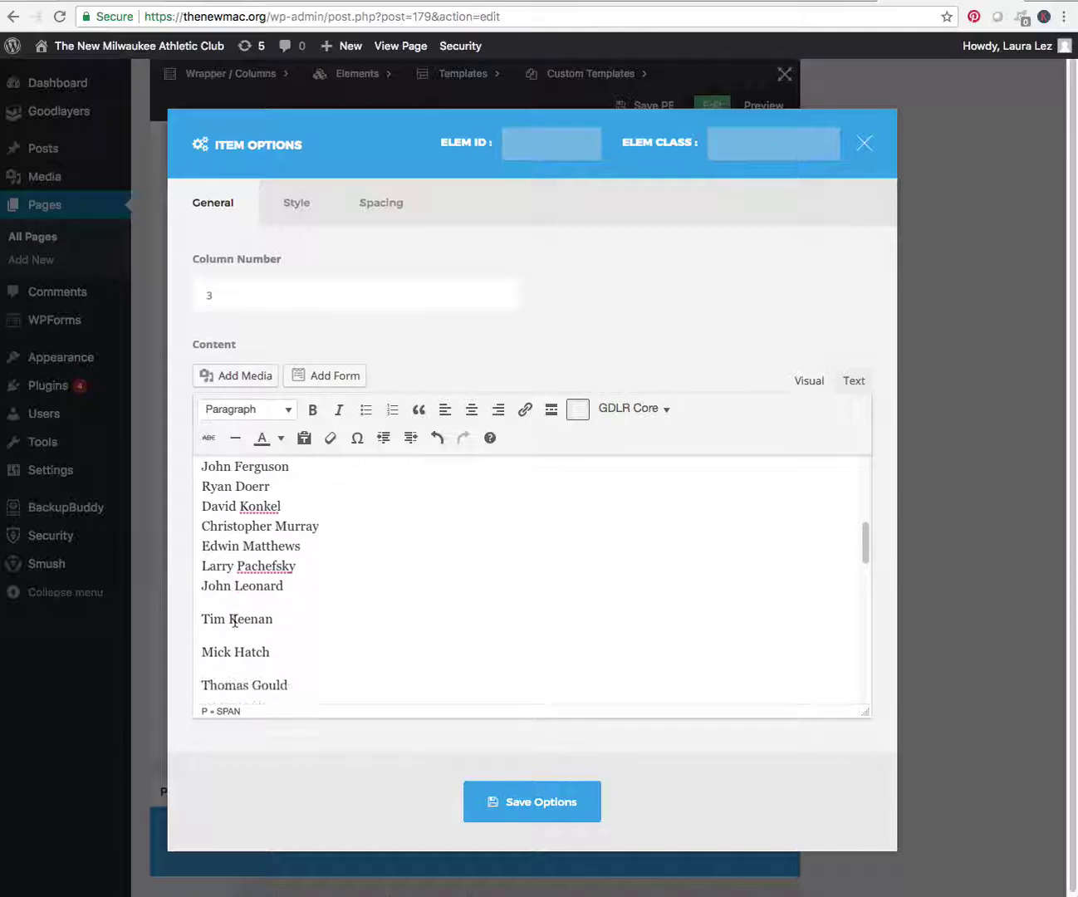
scroll(212, 602, "down", 1)
left_click(201, 597)
key("BackSpace")
key("shift+Return")
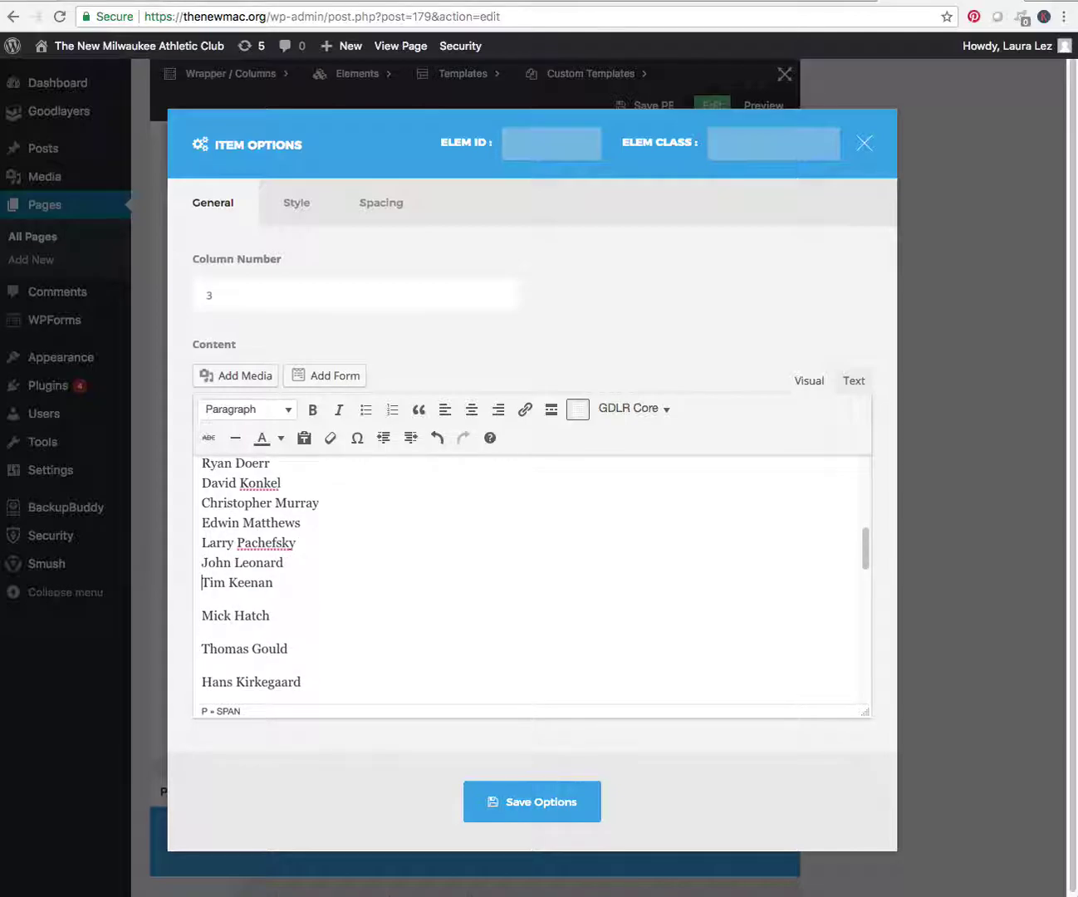
key("BackSpace")
key("shift+Return")
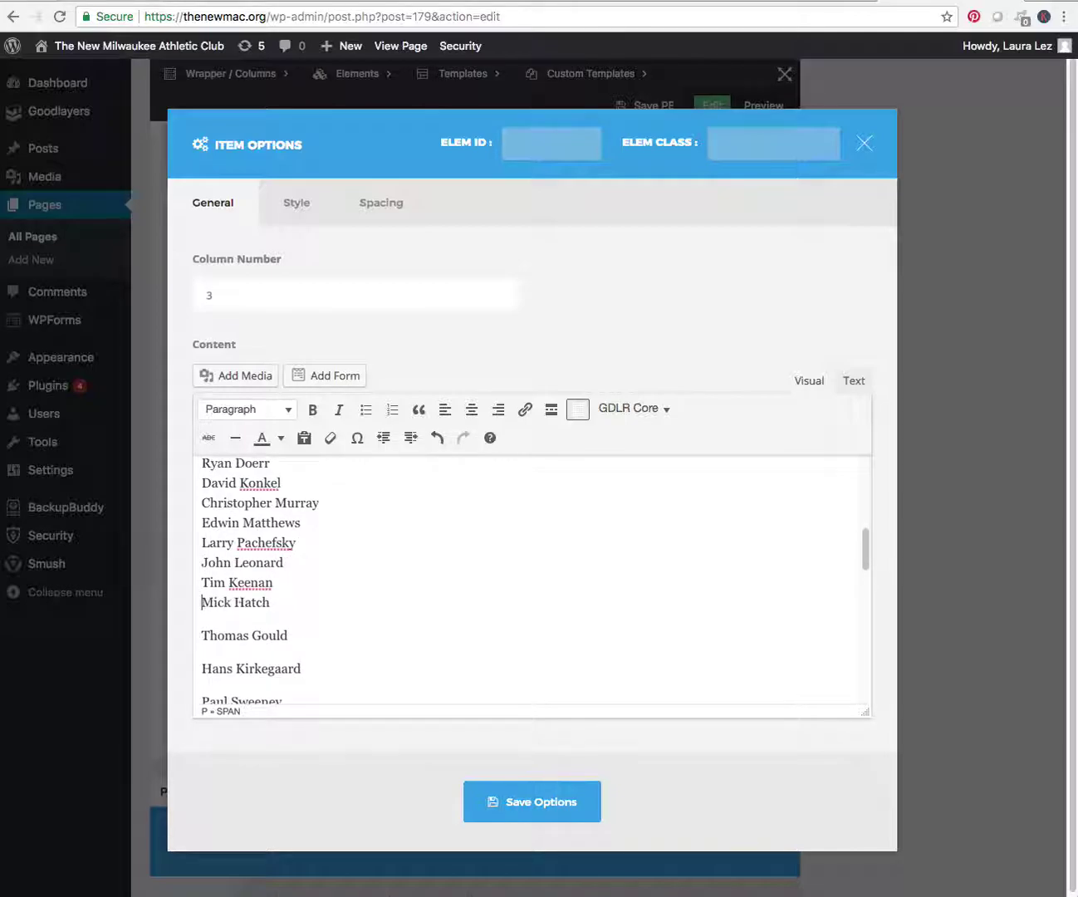
left_click(203, 636)
key("BackSpace")
key("Return")
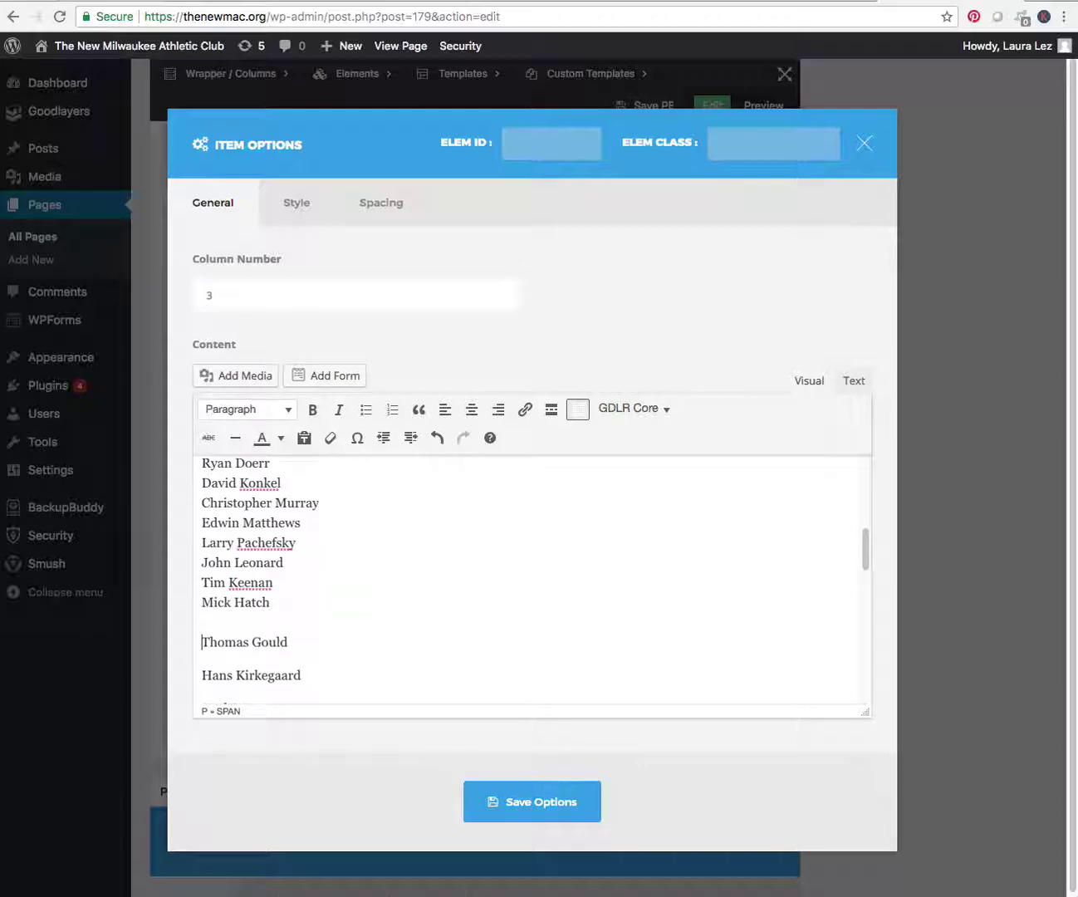
key("BackSpace")
key("shift+Return")
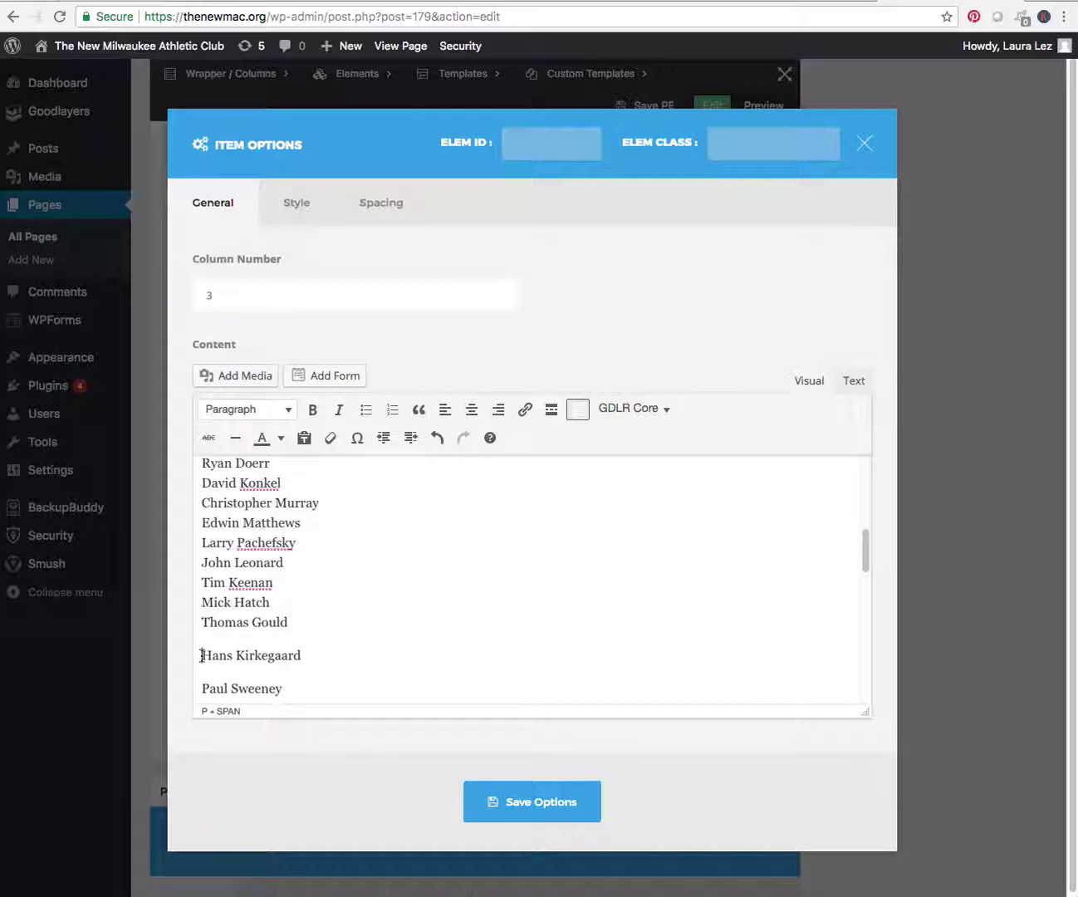
left_click(201, 655)
key("BackSpace")
key("shift+Return")
scroll(254, 652, "down", 3)
left_click(203, 550)
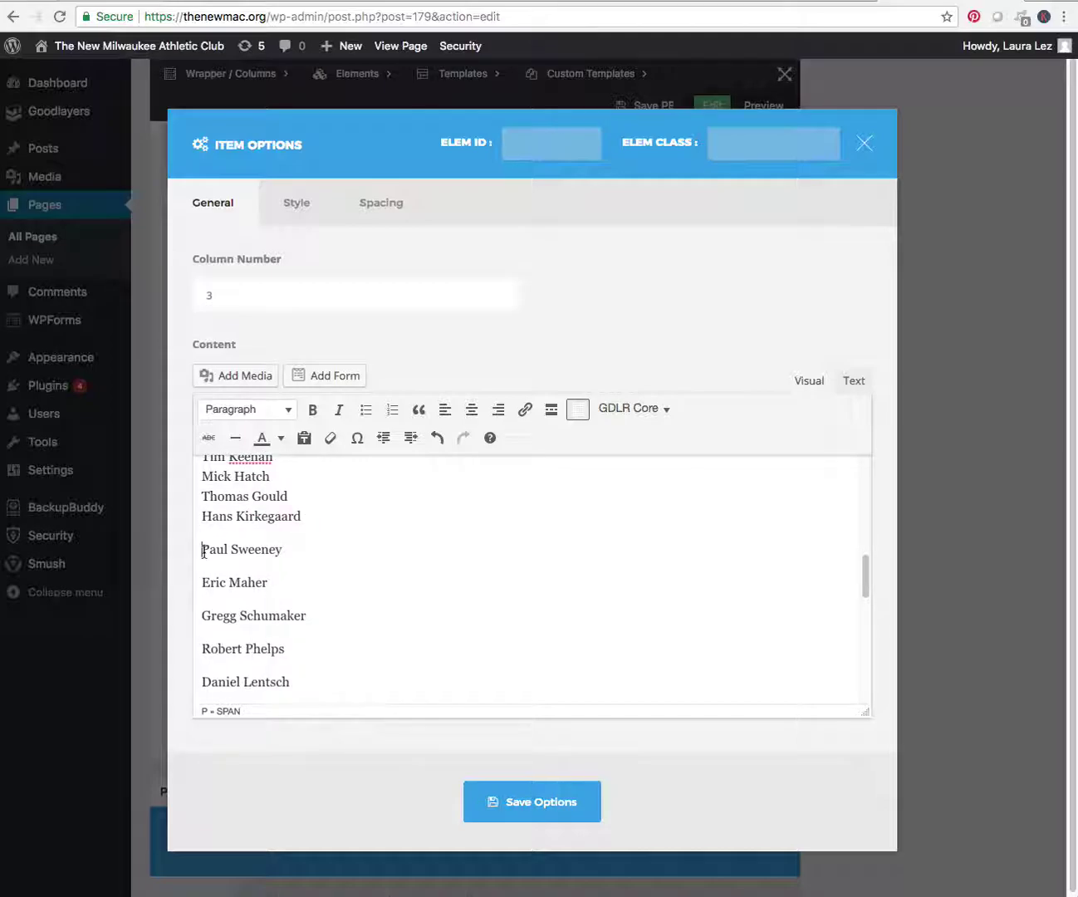
key("BackSpace")
key("shift+Return")
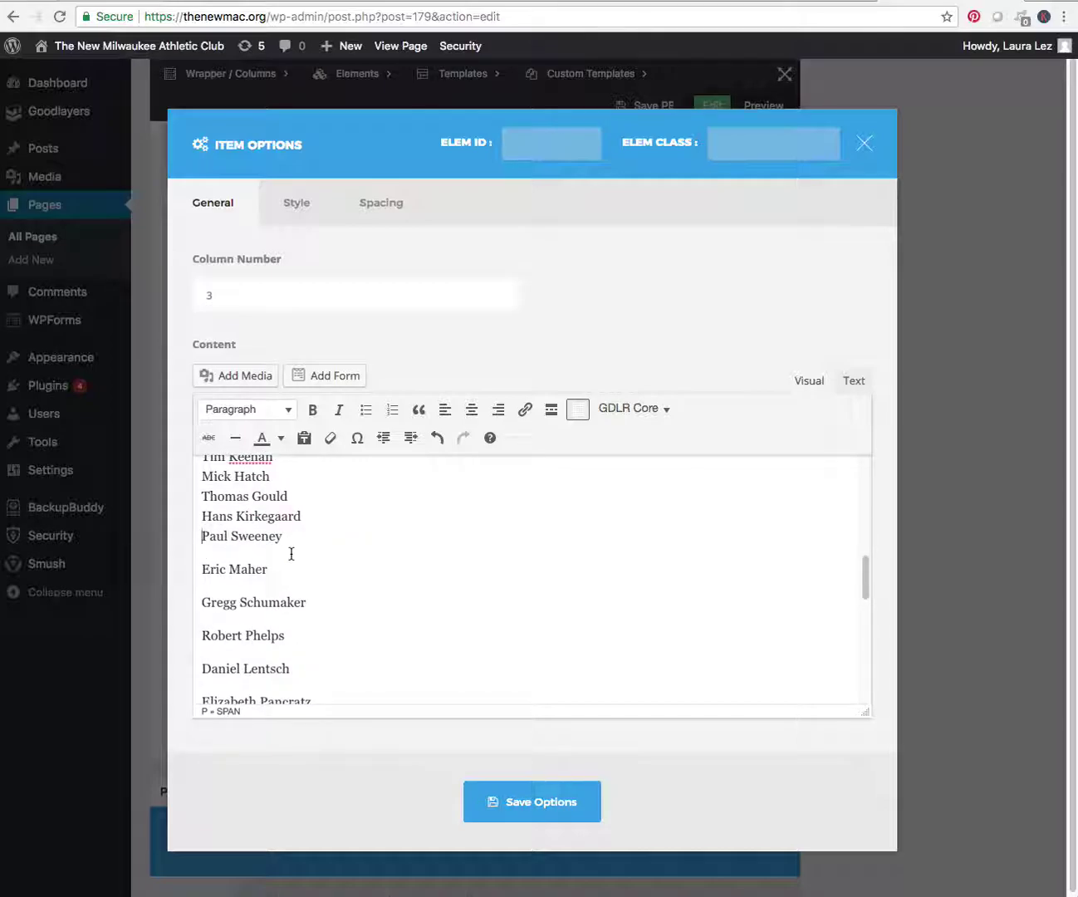
scroll(359, 559, "up", 5)
scroll(359, 558, "down", 1)
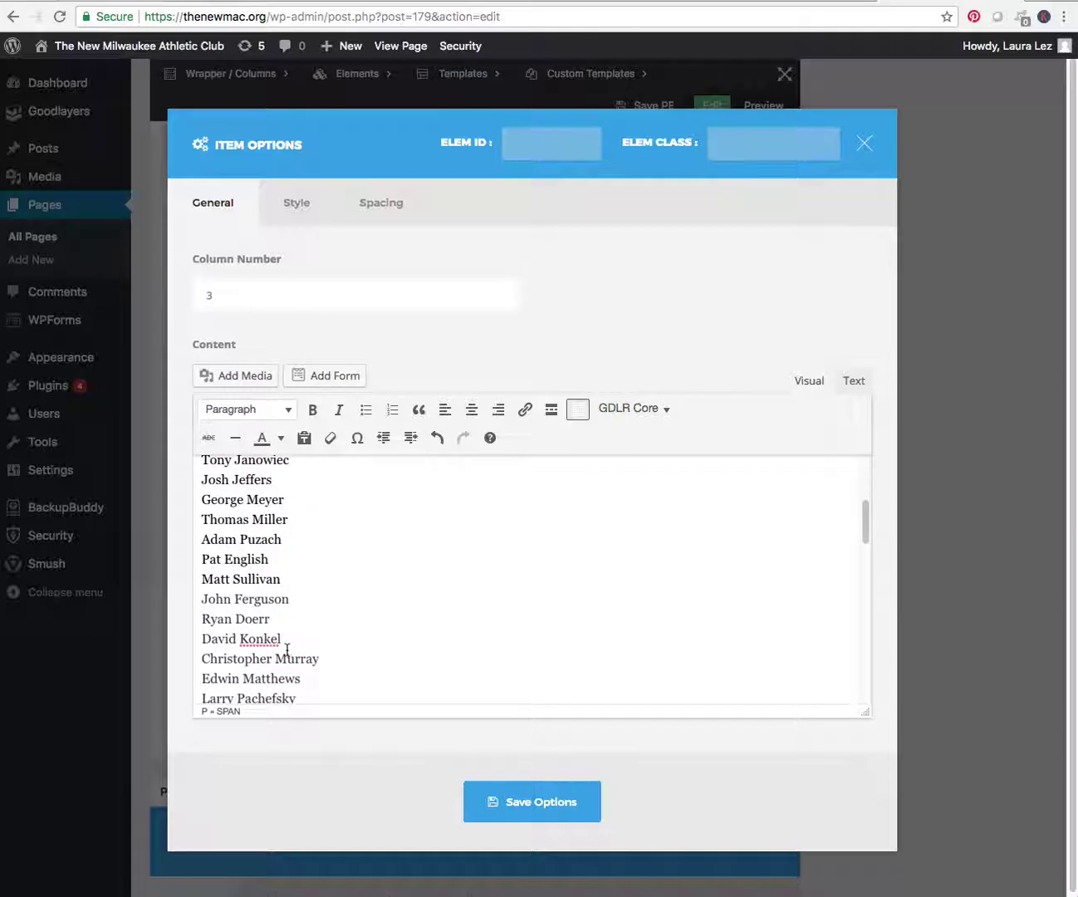
scroll(269, 588, "down", 1)
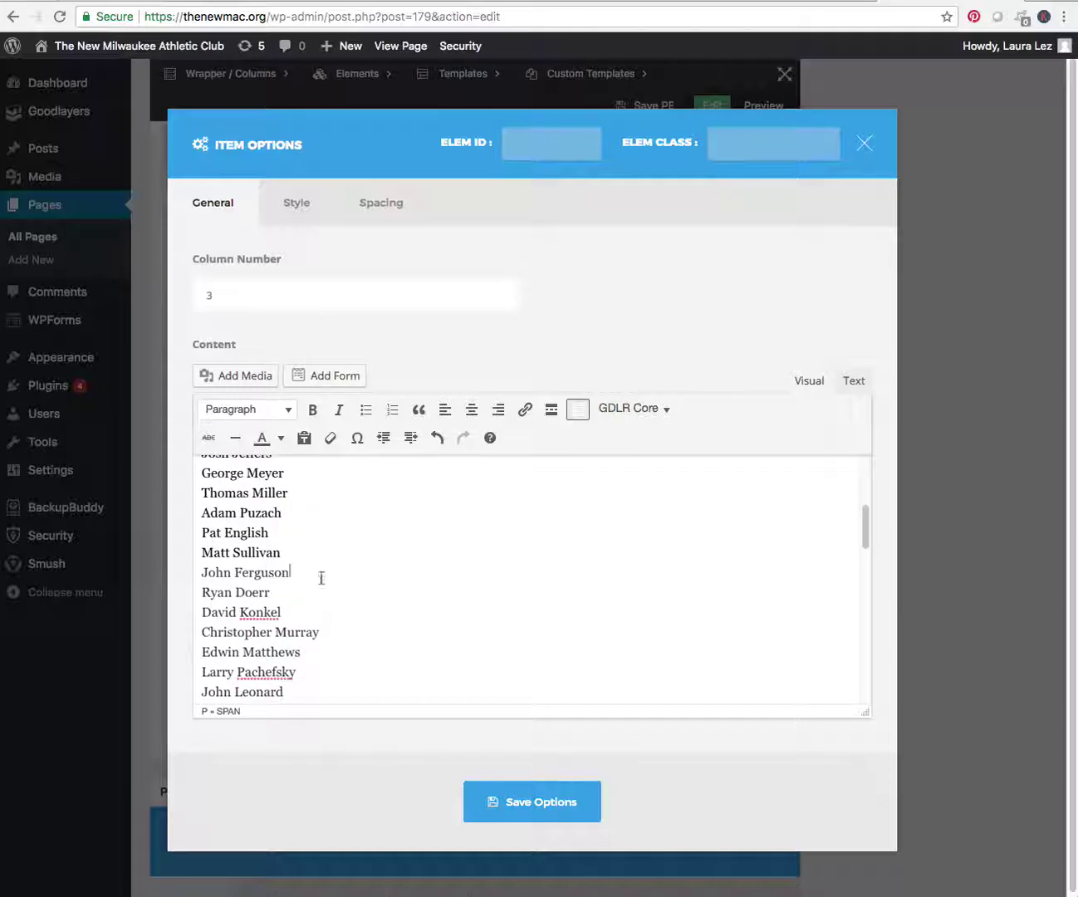
Color all the member-list text black and save the Item Options
key("ctrl+a")
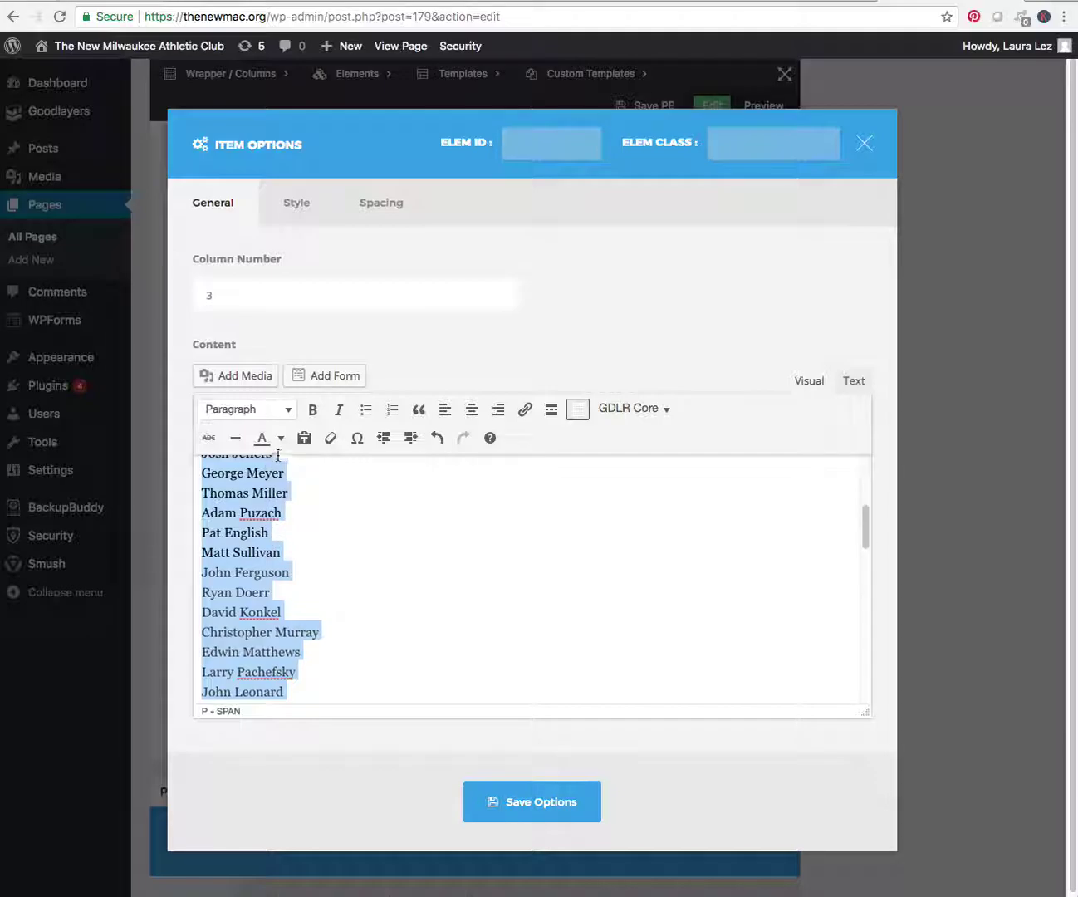
left_click(281, 440)
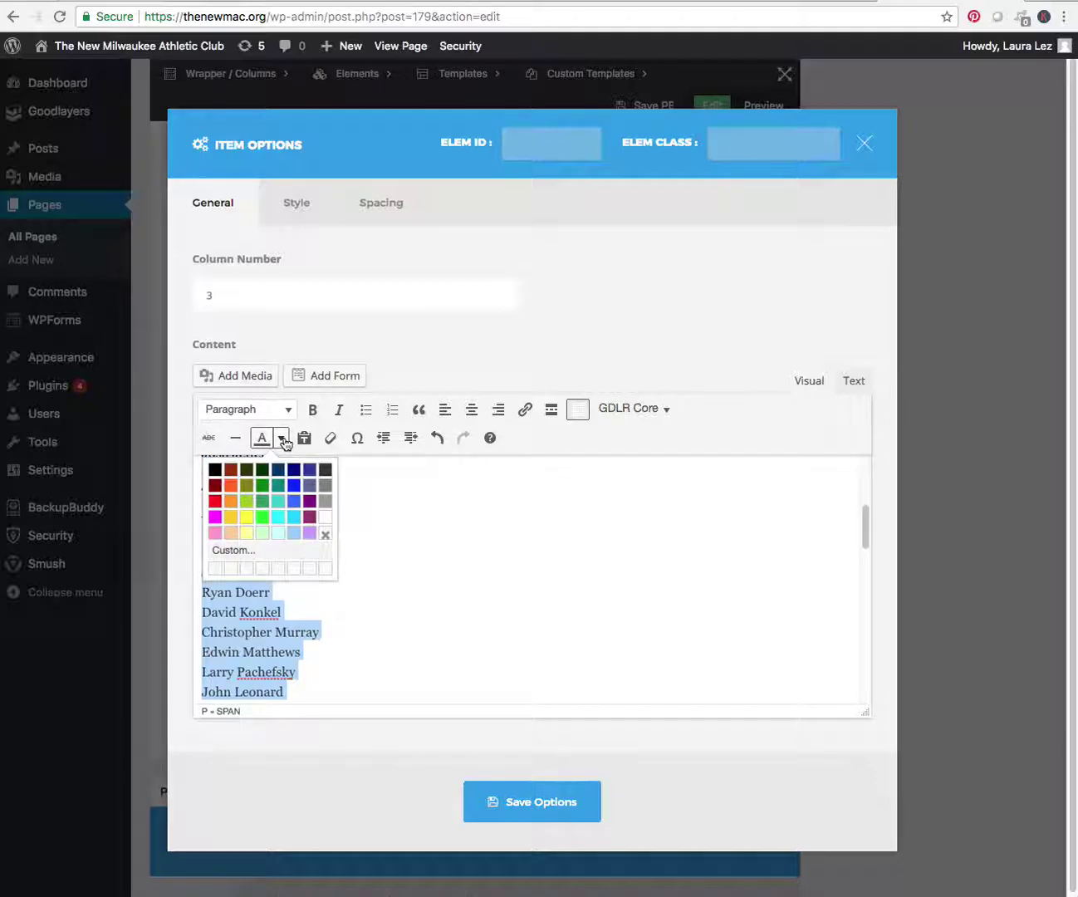
left_click(216, 469)
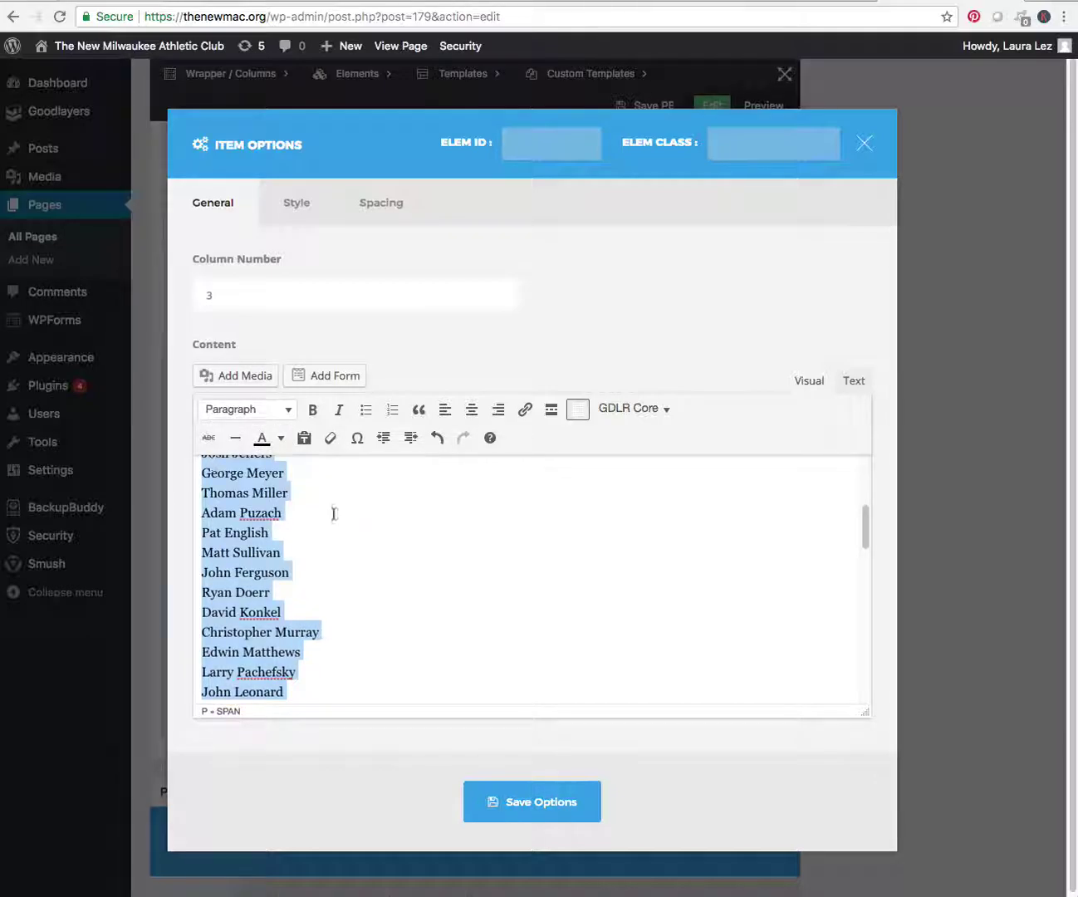
left_click(543, 804)
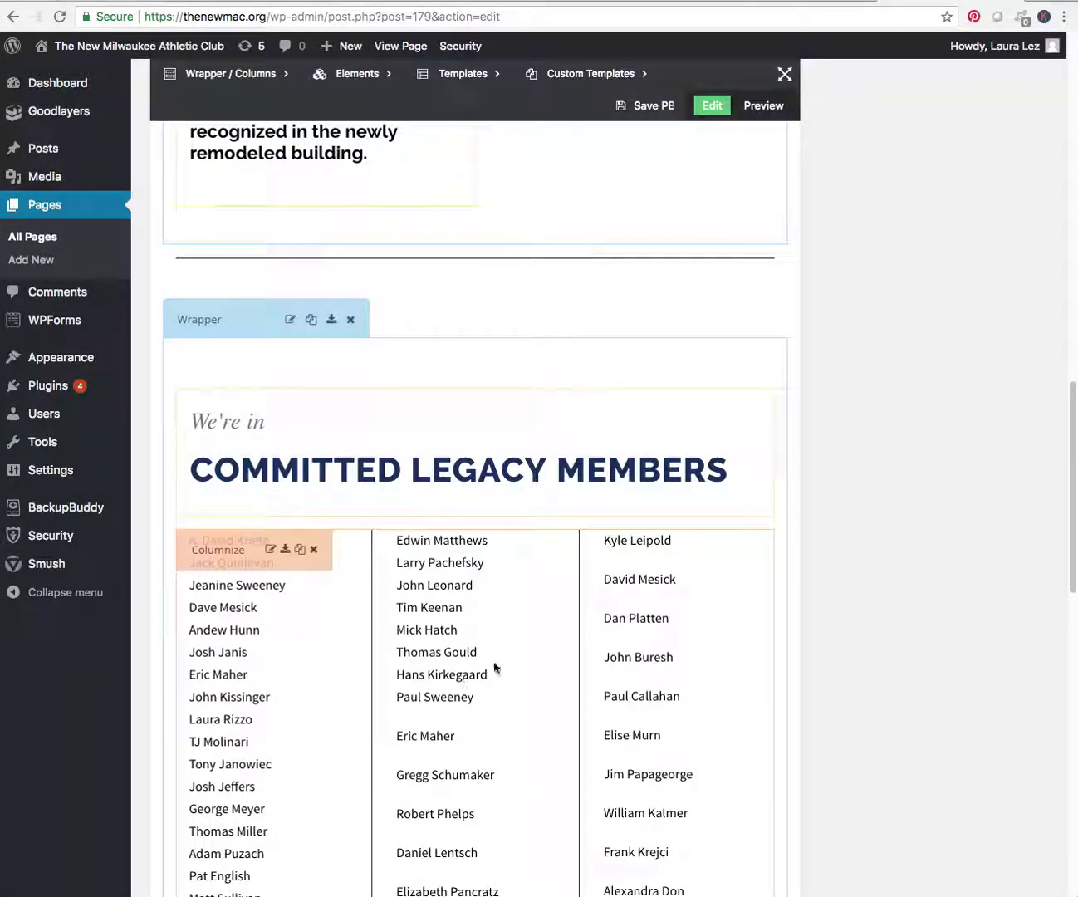
scroll(853, 437, "up", 4)
scroll(853, 436, "up", 6)
scroll(853, 436, "up", 6)
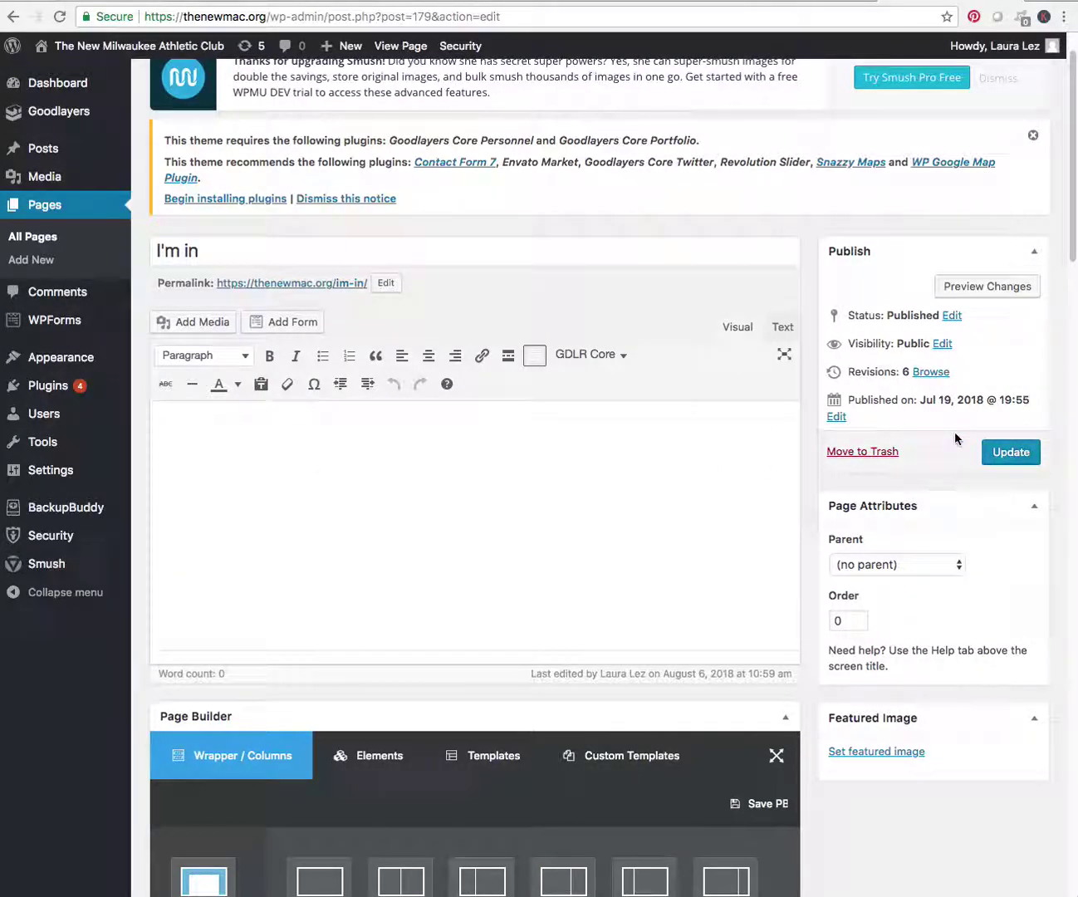
scroll(822, 536, "down", 10)
scroll(822, 536, "down", 5)
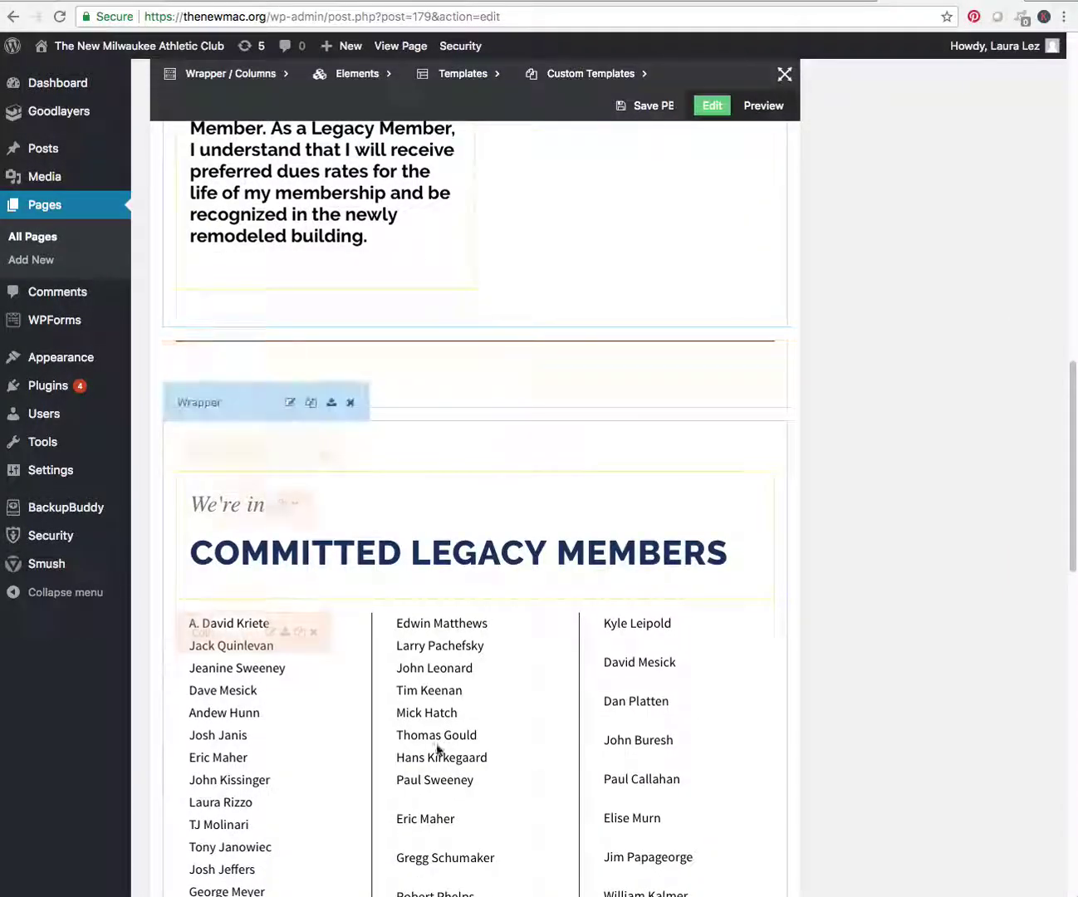
scroll(812, 647, "up", 8)
scroll(813, 647, "up", 6)
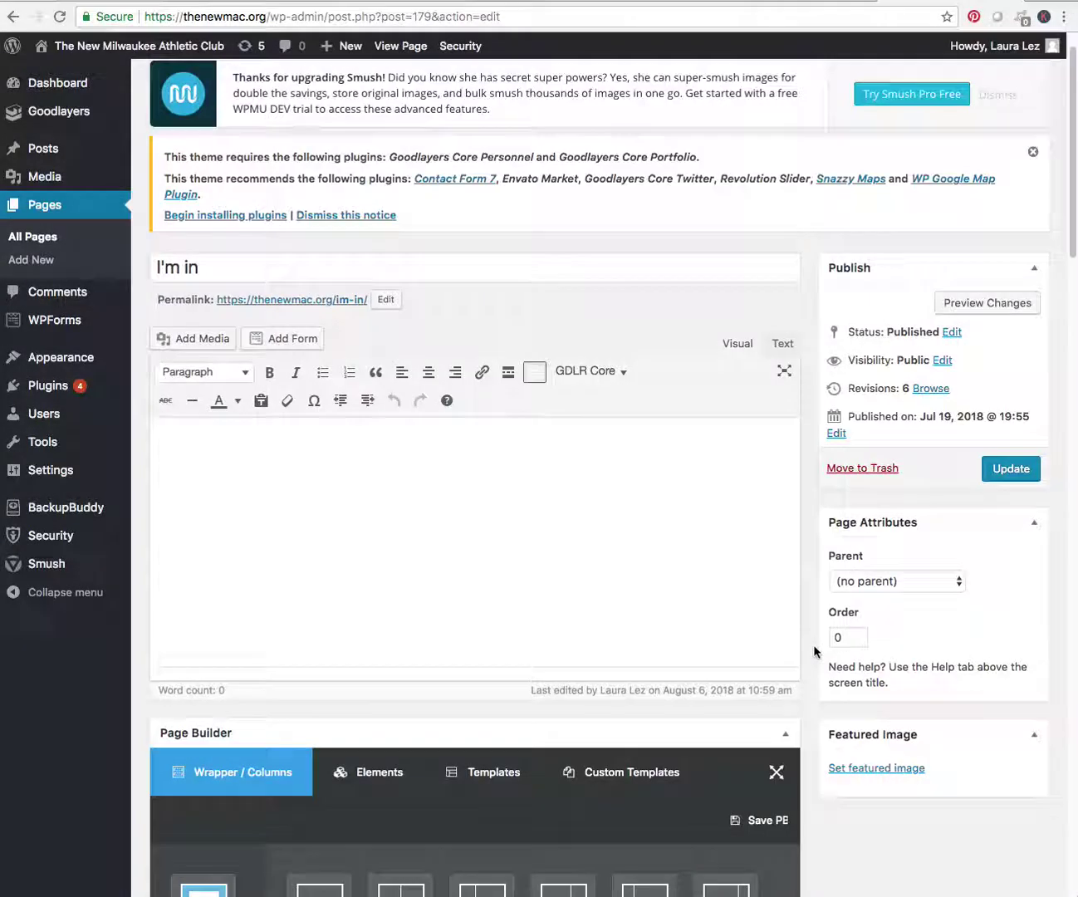
Update the published I'm in page from the Publish box
left_click(1002, 471)
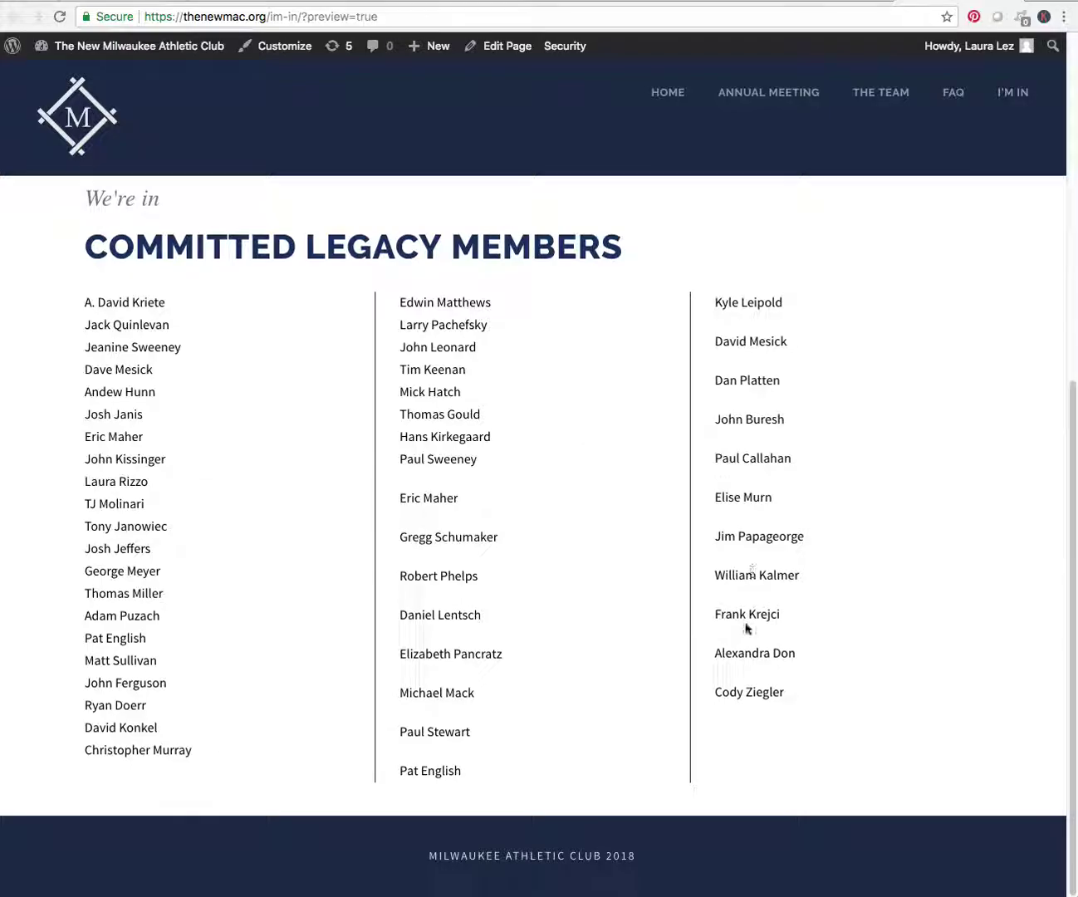
scroll(745, 628, "up", 2)
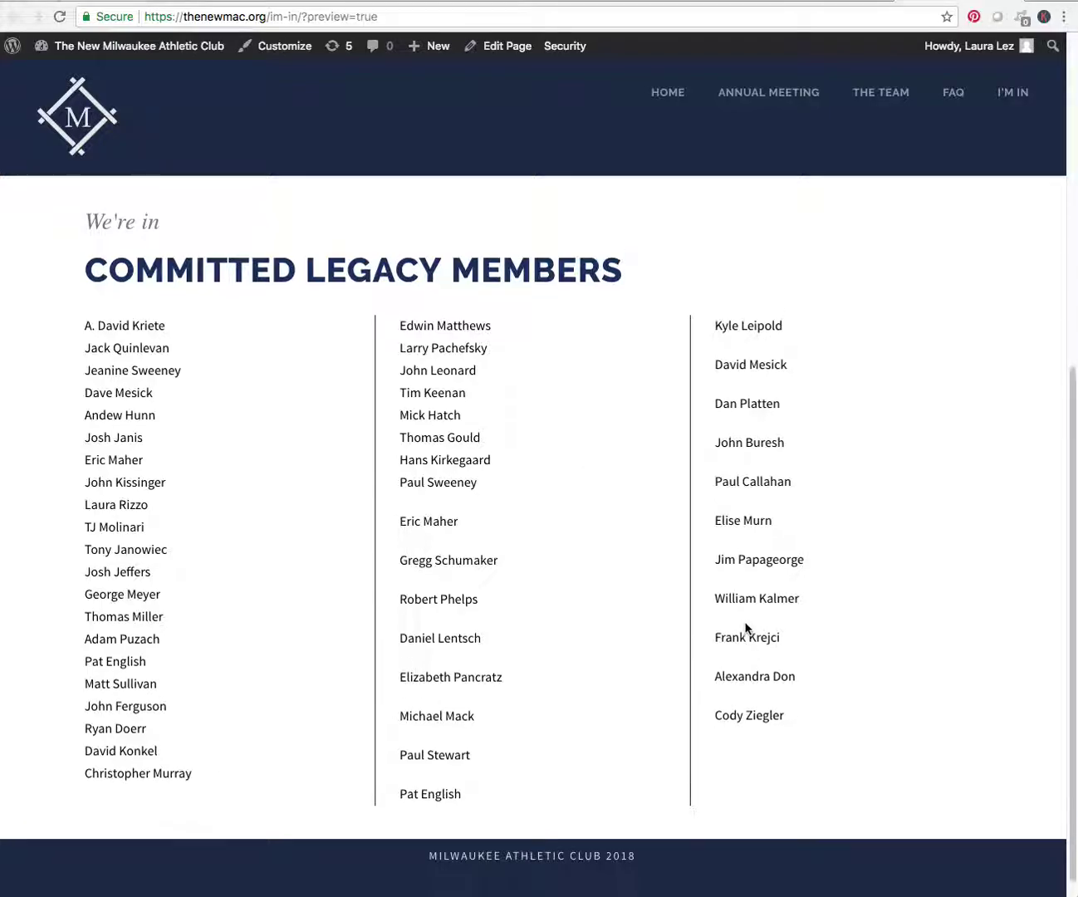